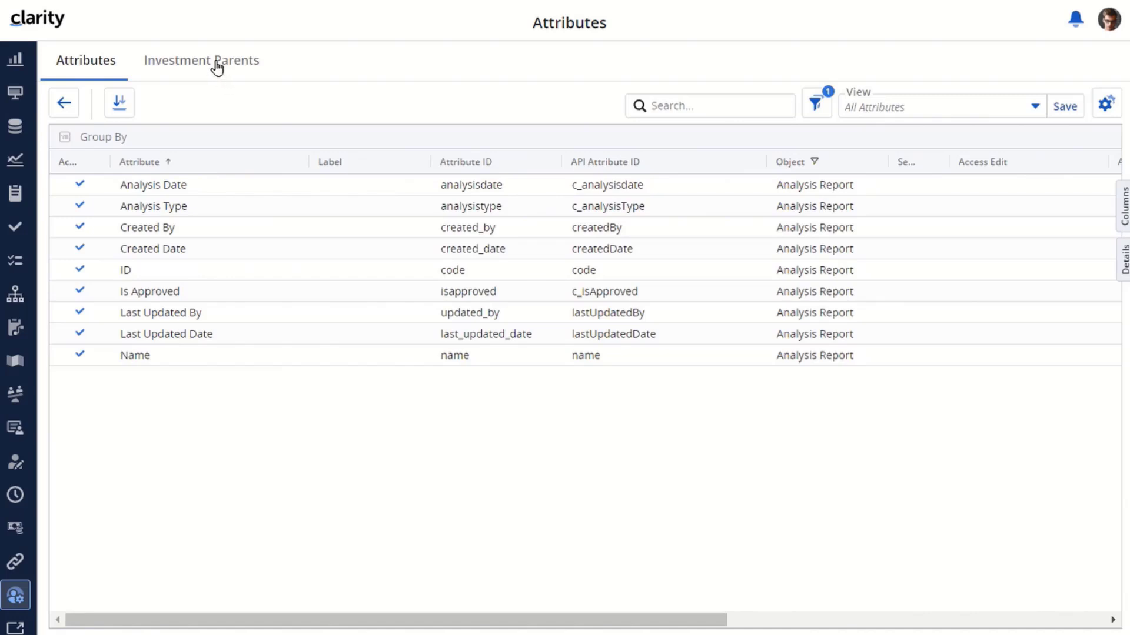
# - Add Project to the investment parent rules with Idea as its only allowed parent type
pyautogui.click(216, 67)
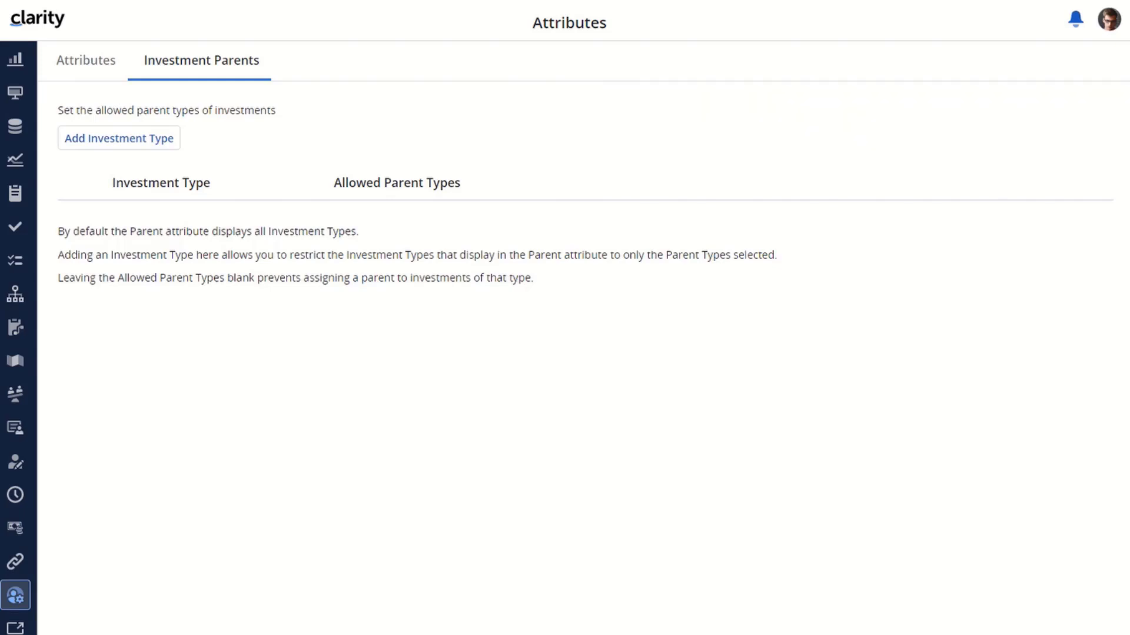
pyautogui.click(152, 142)
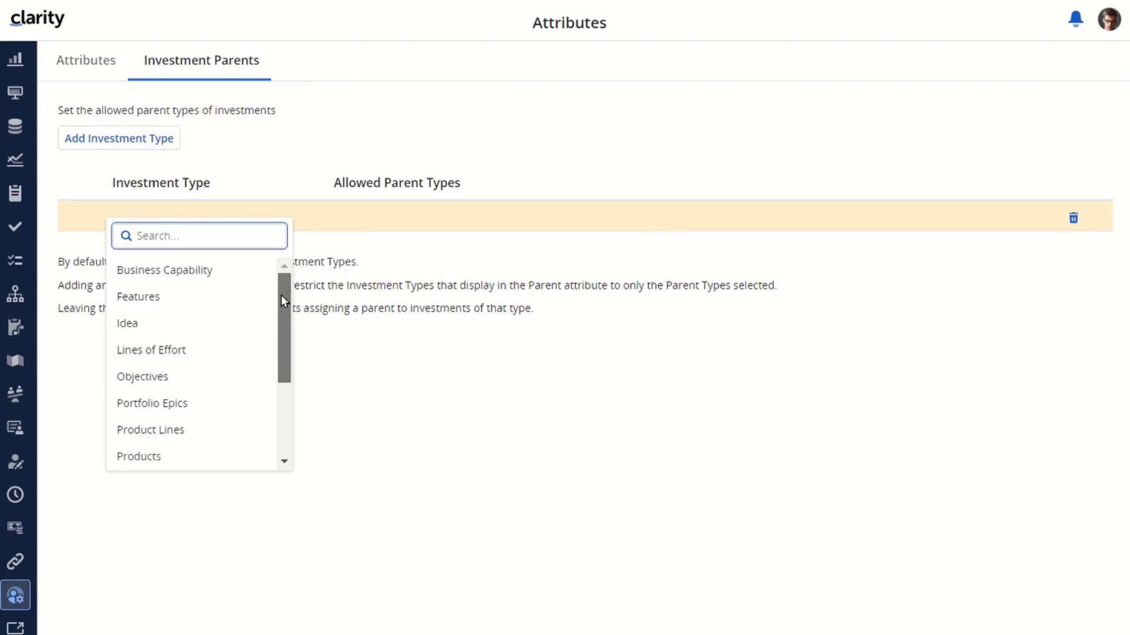
pyautogui.moveTo(281, 295); pyautogui.dragTo(285, 367)
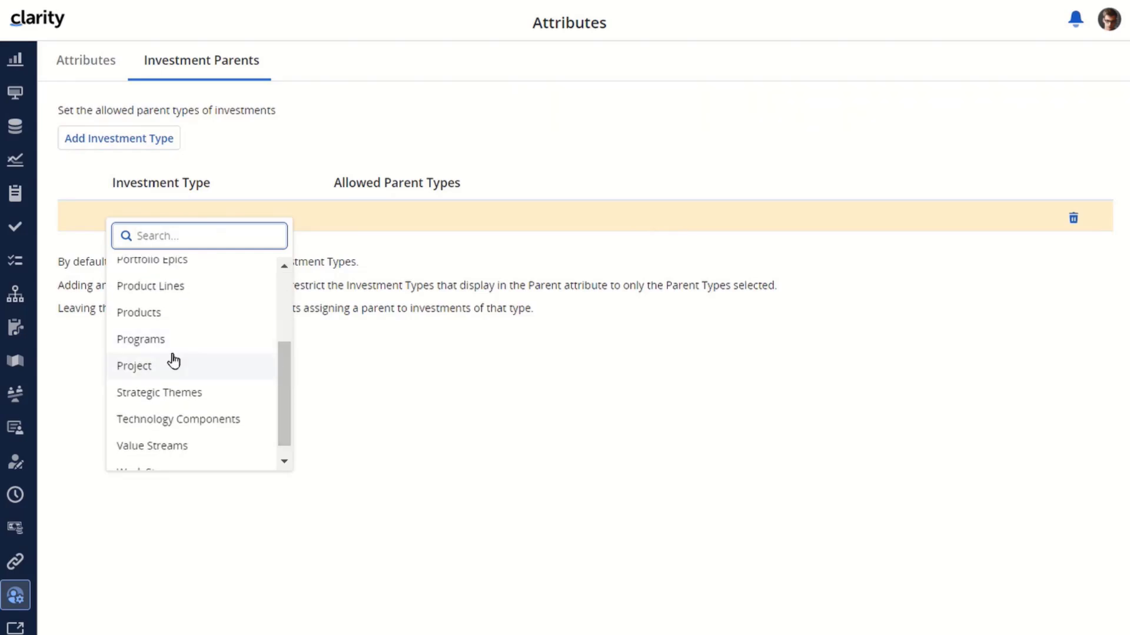
pyautogui.click(146, 369)
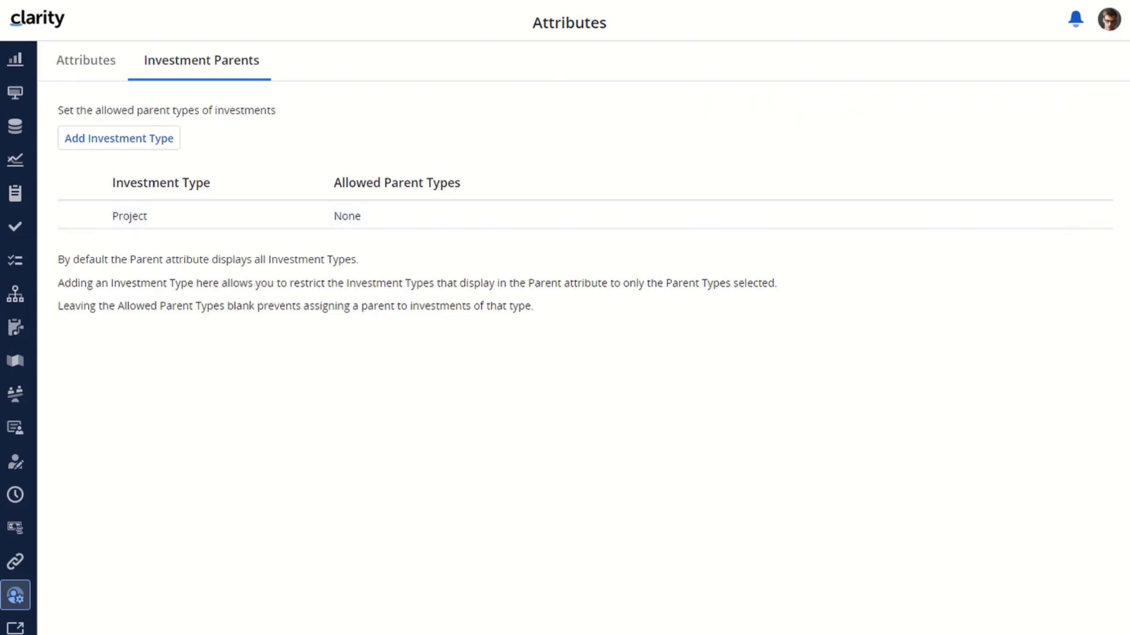
pyautogui.click(399, 225)
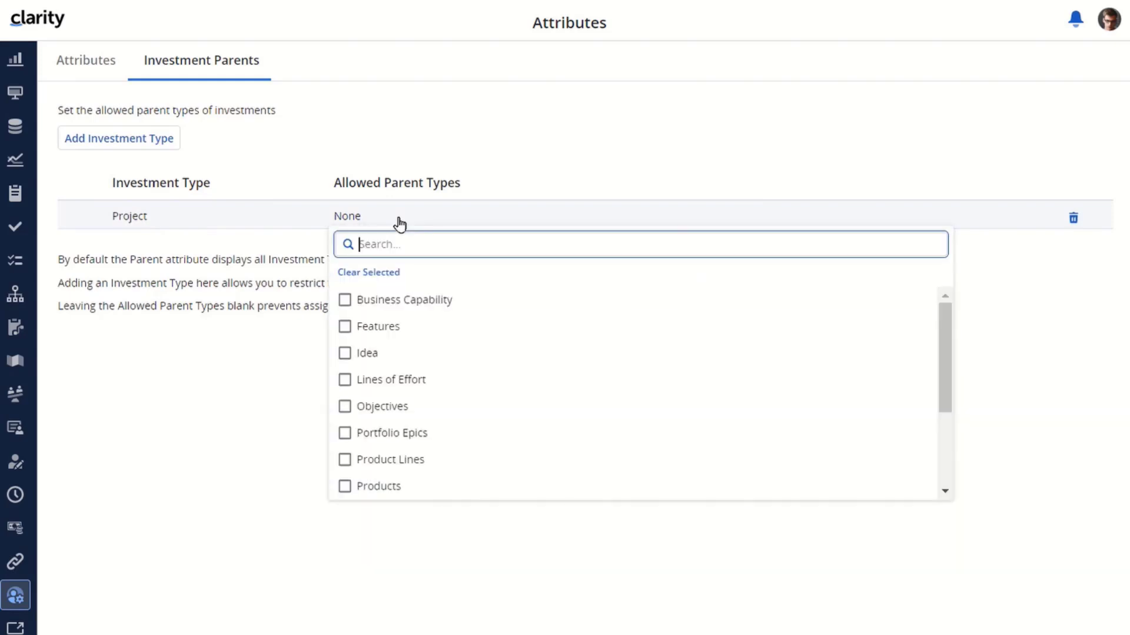
pyautogui.click(346, 354)
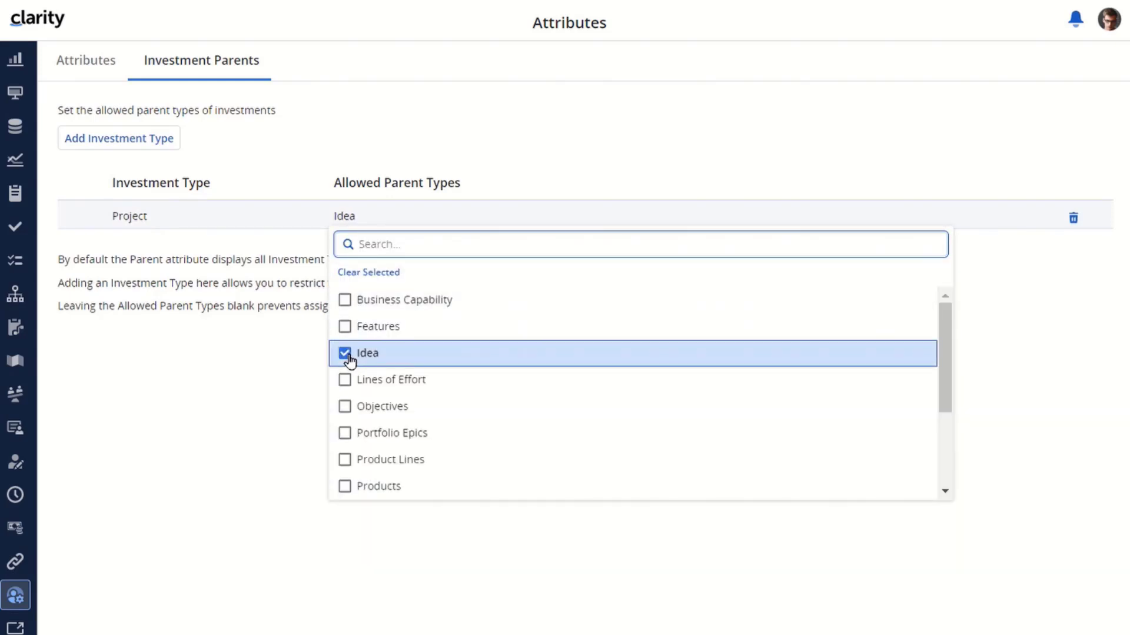
pyautogui.click(254, 396)
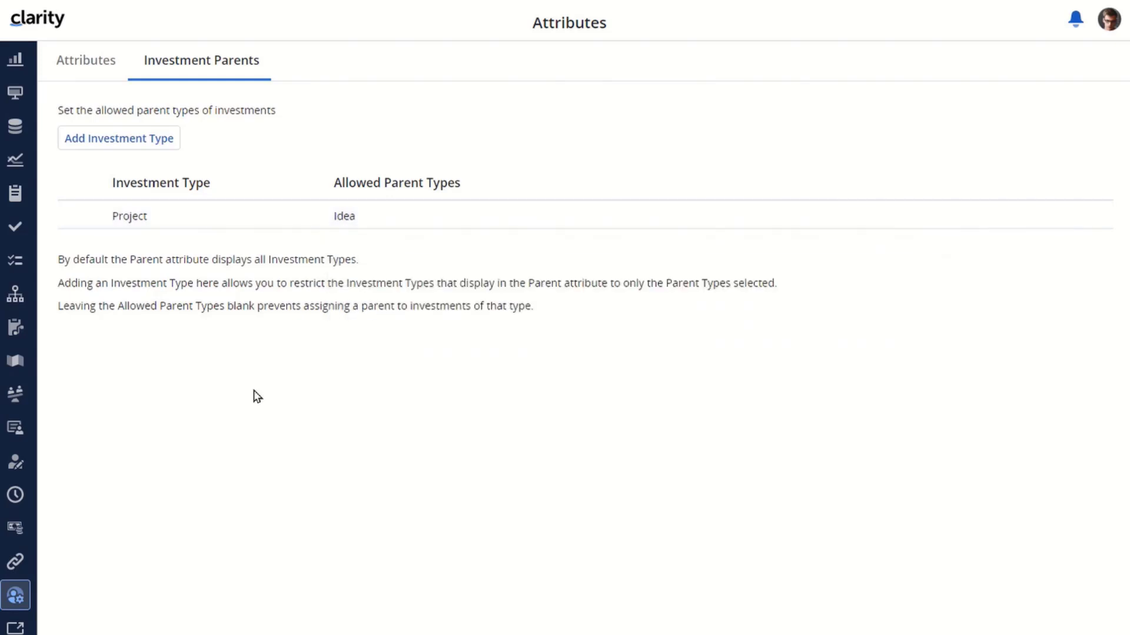
# - Add Idea to the investment parent rules with Business Capability, Features and Products as its allowed parent types
pyautogui.click(124, 141)
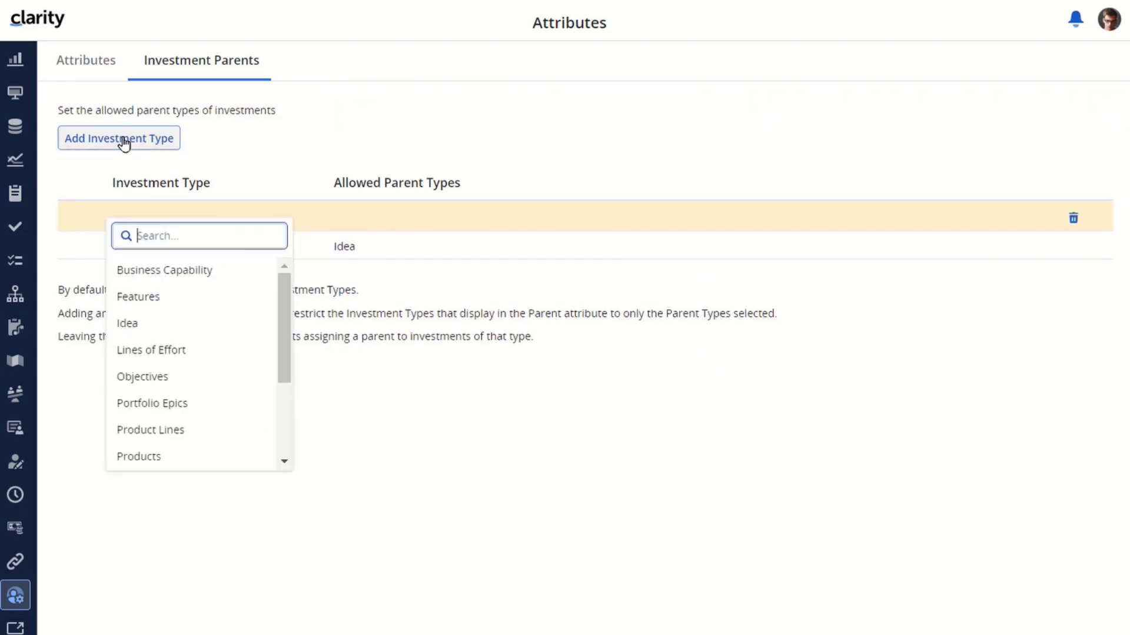
pyautogui.write('Idea')
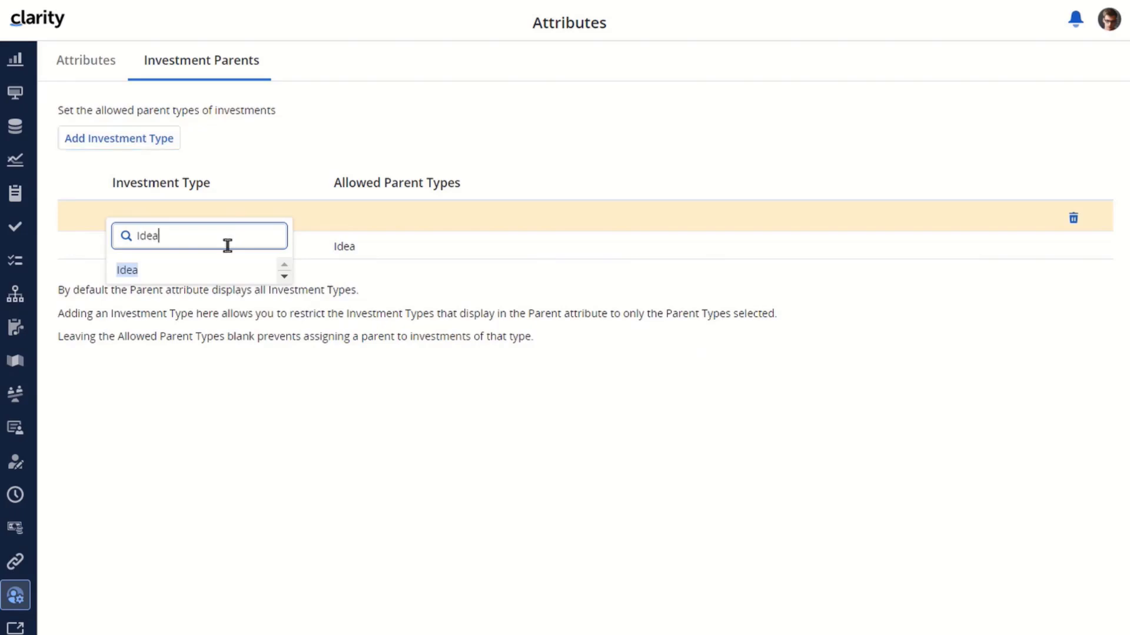
pyautogui.click(124, 271)
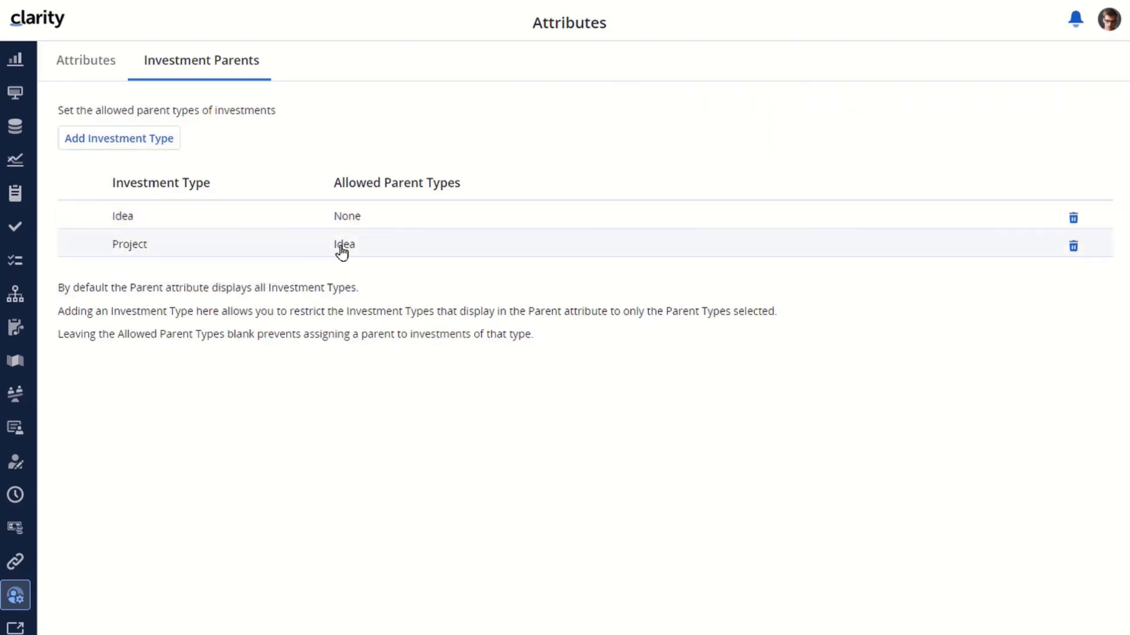
pyautogui.click(393, 214)
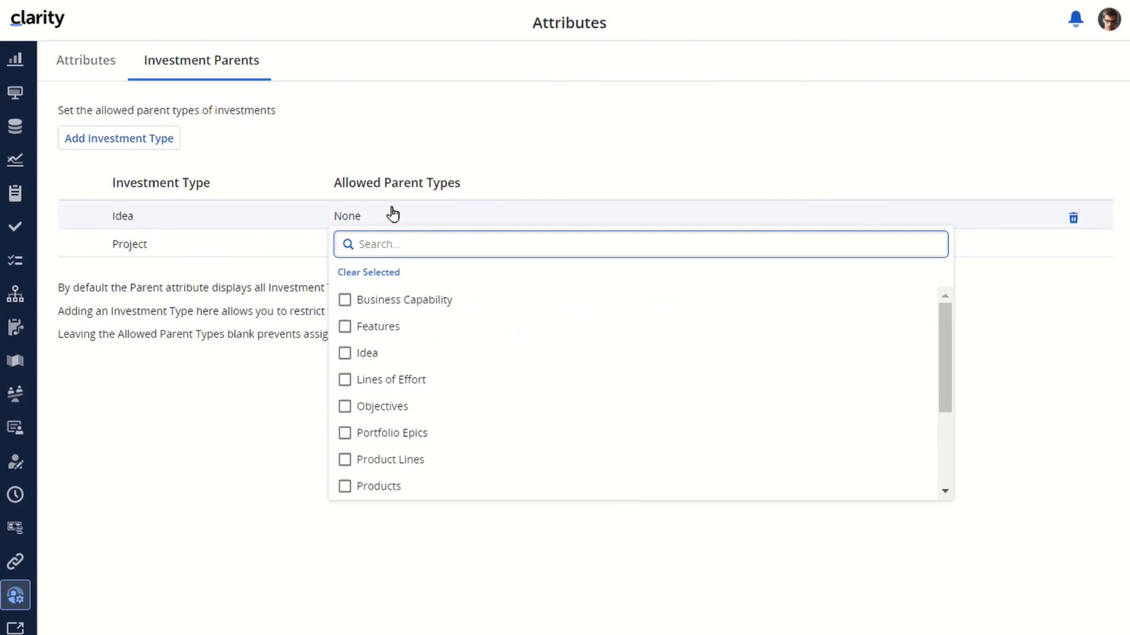
pyautogui.click(346, 302)
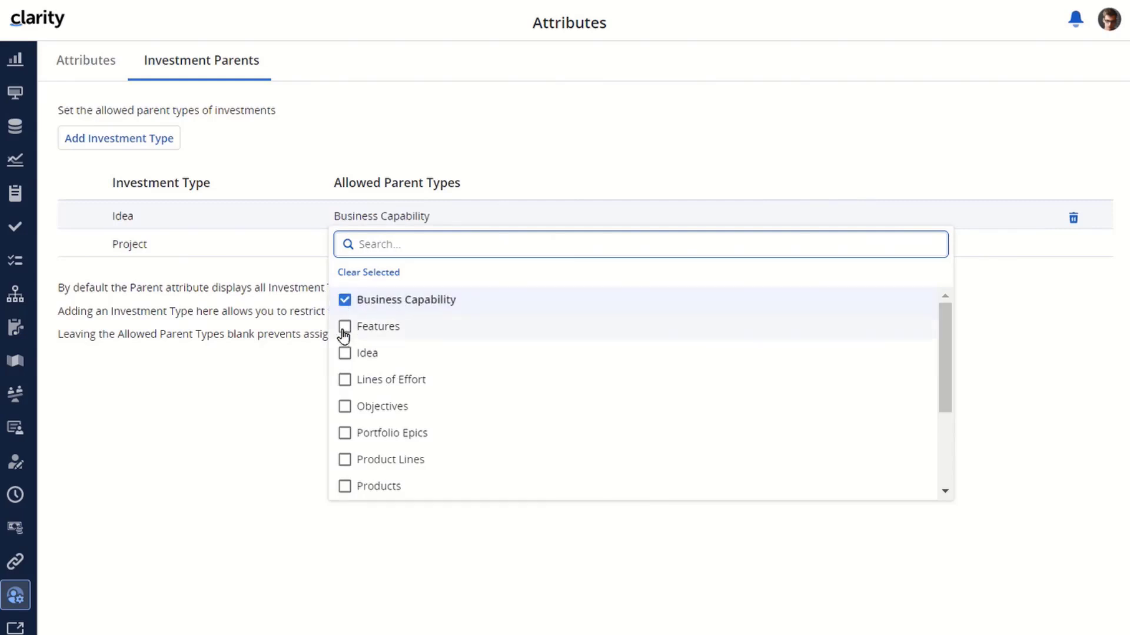
pyautogui.click(344, 332)
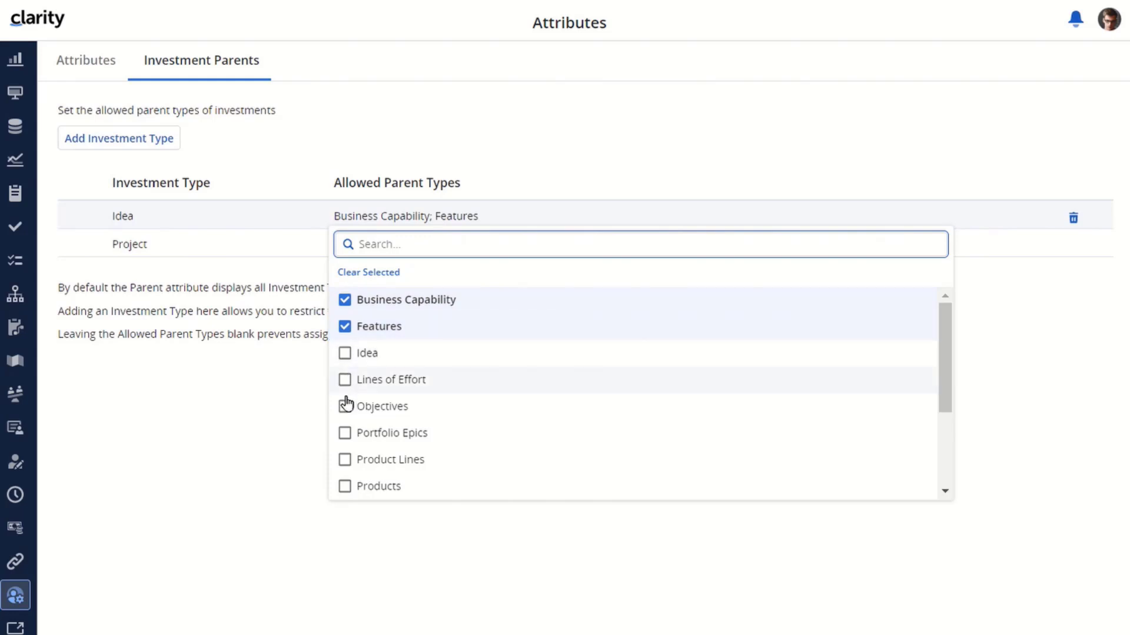
pyautogui.click(345, 488)
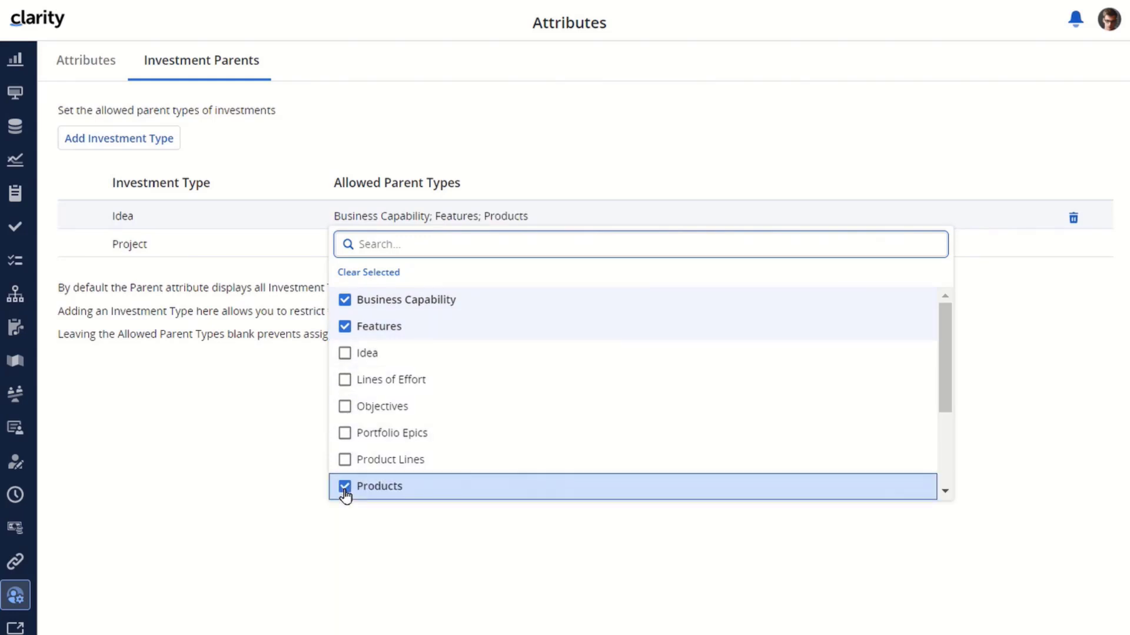
pyautogui.click(214, 479)
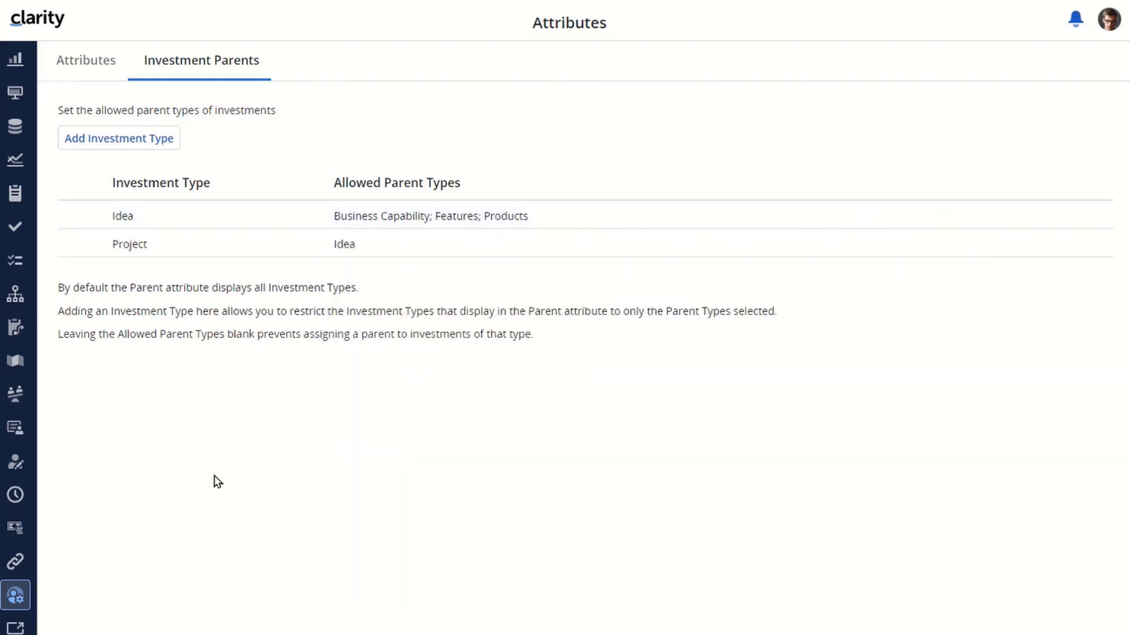
# - Add Business Capability to the investment parent rules without any allowed parent types
pyautogui.click(129, 151)
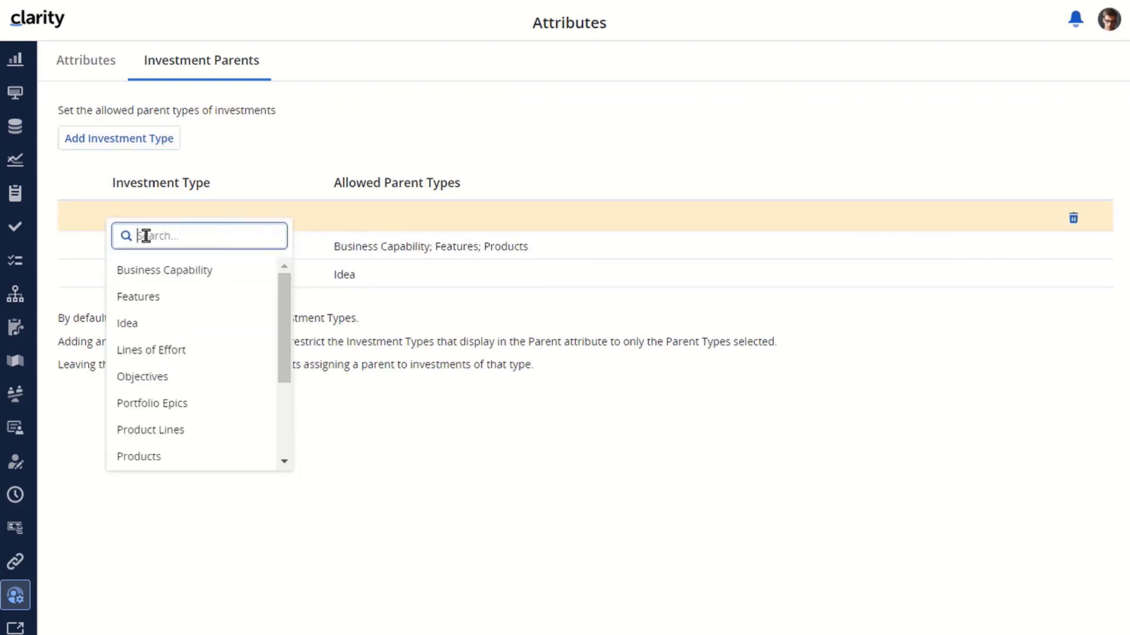
pyautogui.click(164, 274)
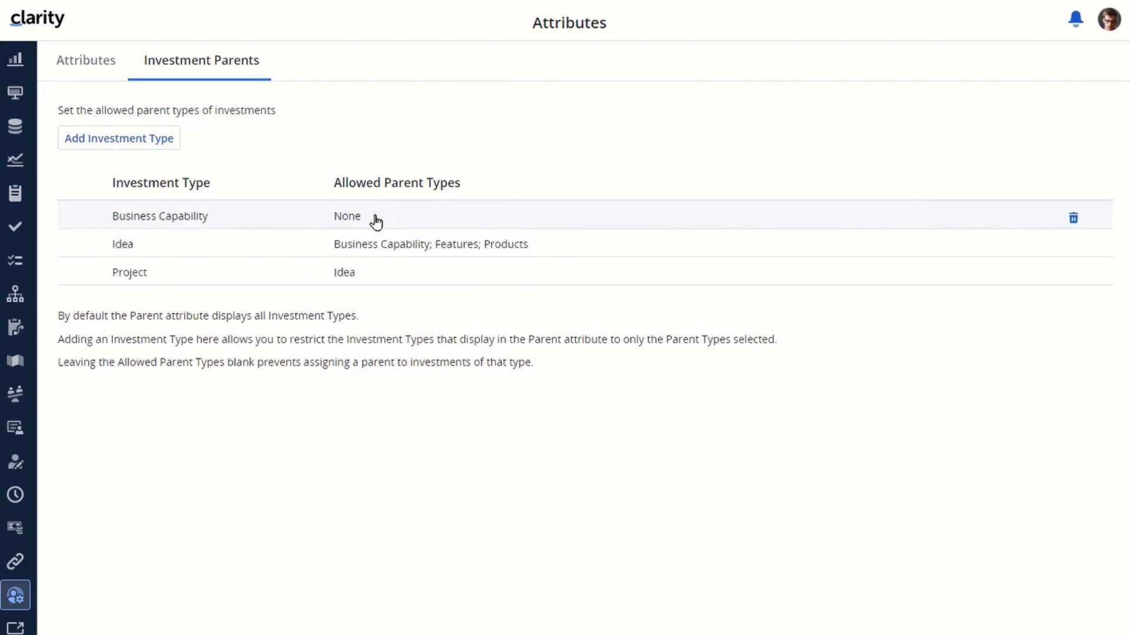
# - Try to add a second rule for the Project investment type and delete the blank rule row
pyautogui.click(108, 139)
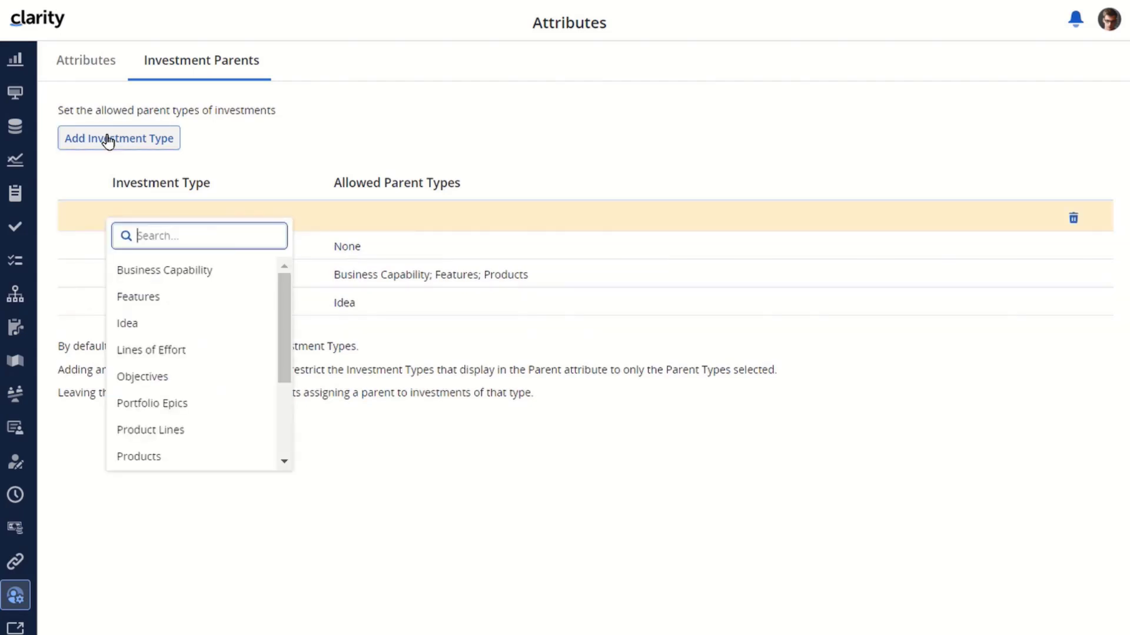
pyautogui.write('Project')
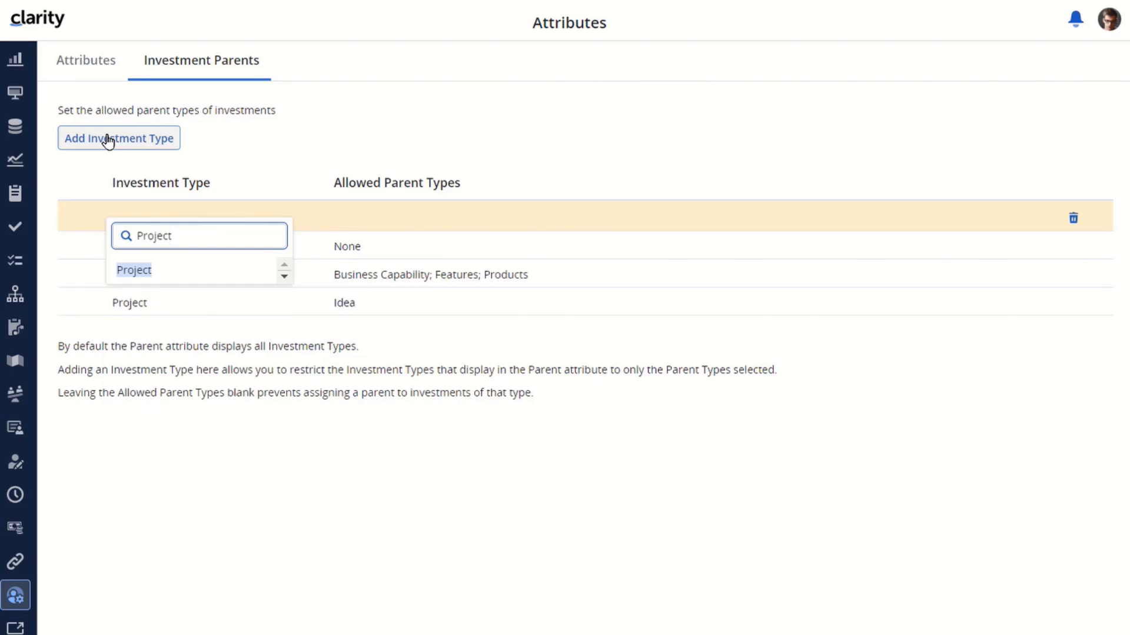
pyautogui.click(134, 271)
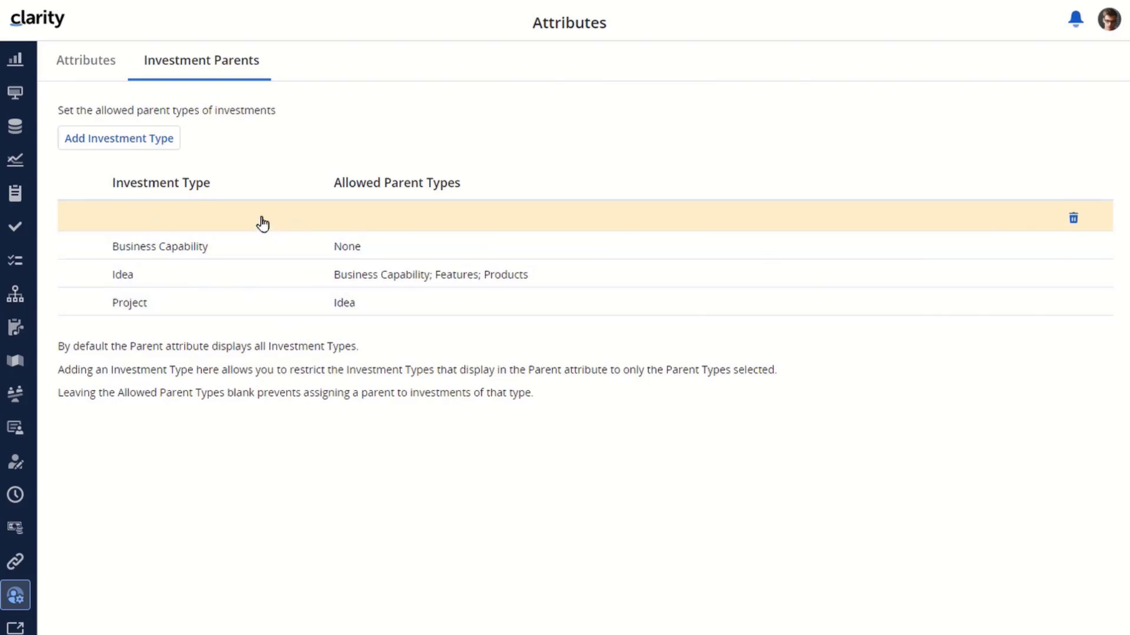
pyautogui.click(1073, 220)
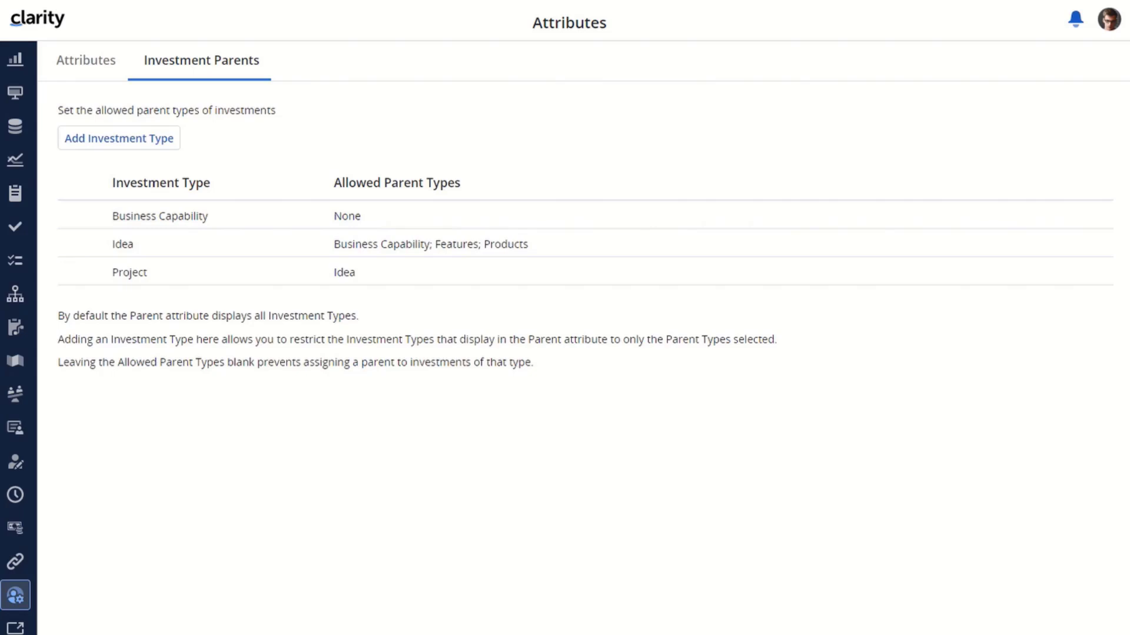
# - In the Business Capability investments, set the parent of "Ensure the on-boarding of new employees" to None
pyautogui.click(17, 61)
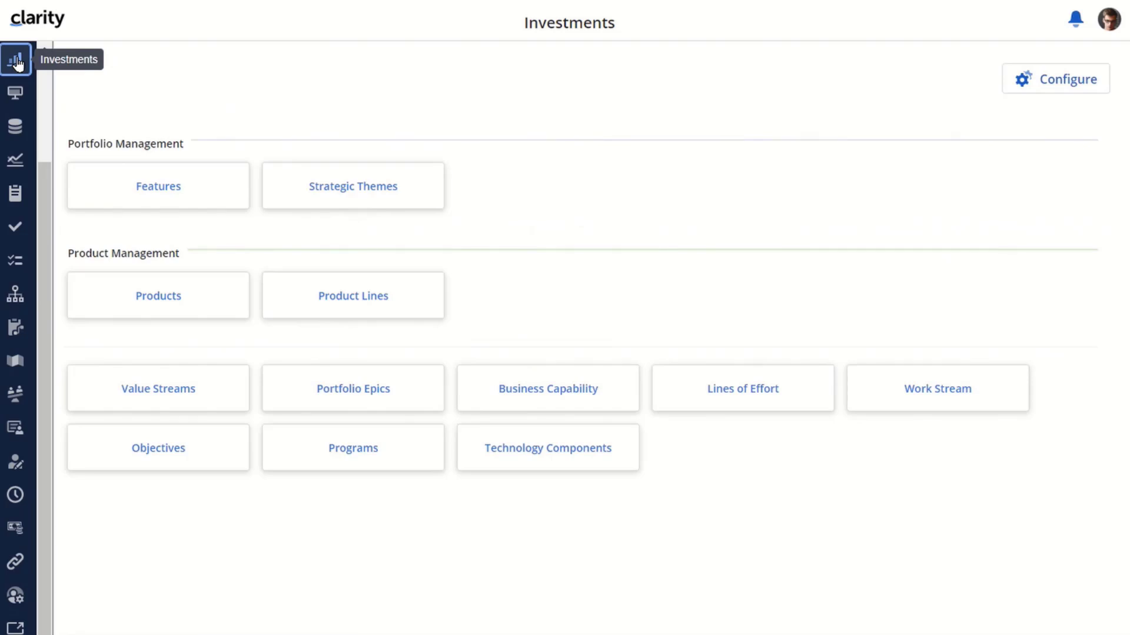
pyautogui.click(547, 391)
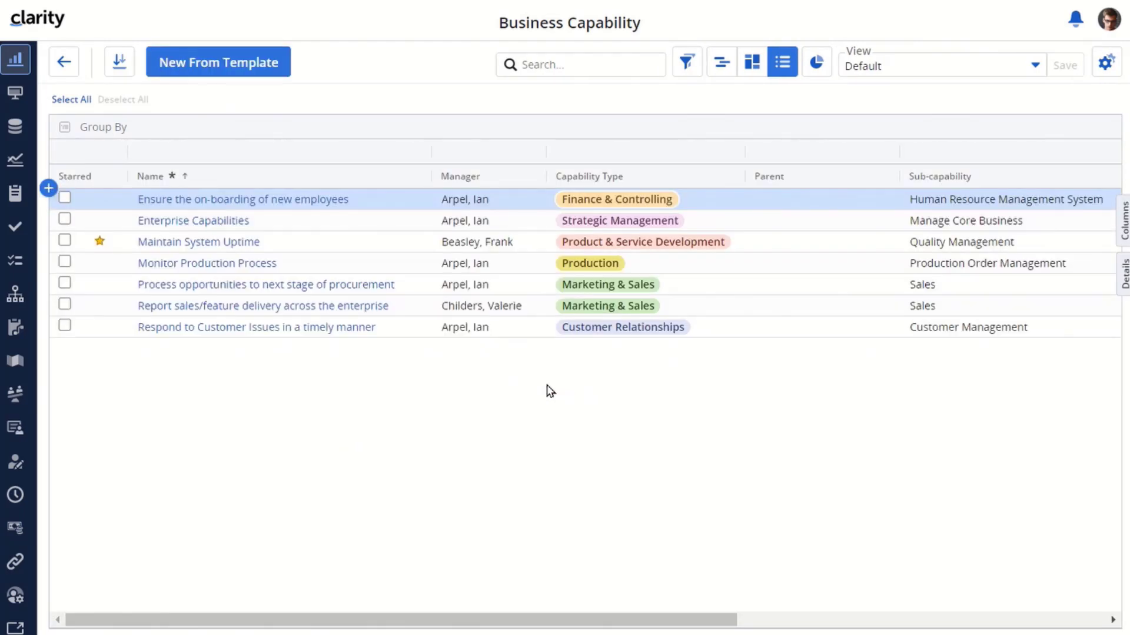
pyautogui.click(824, 199)
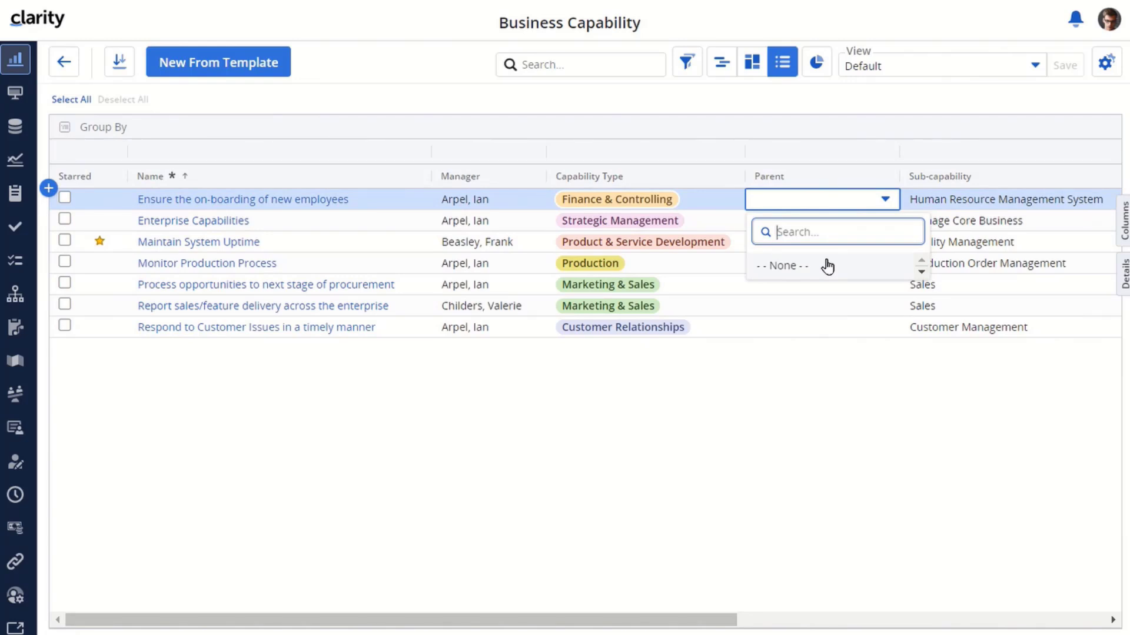
pyautogui.click(824, 266)
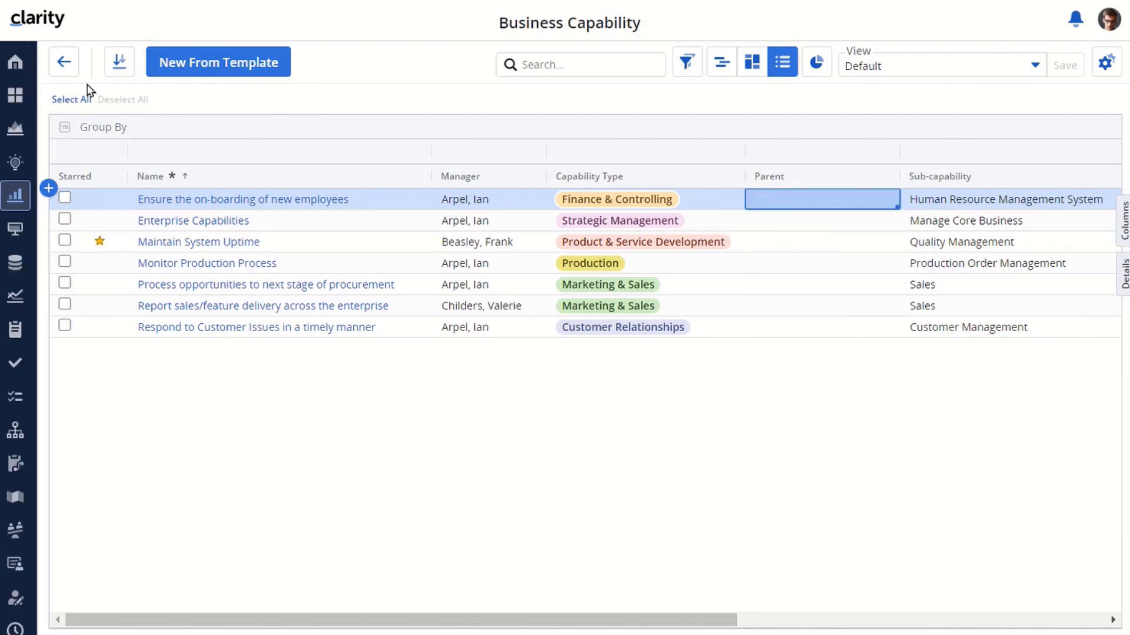
# - In the Projects list, set the parent of BIAnywhere Release 10 to the idea Datamart Performance Upgrade
pyautogui.click(15, 128)
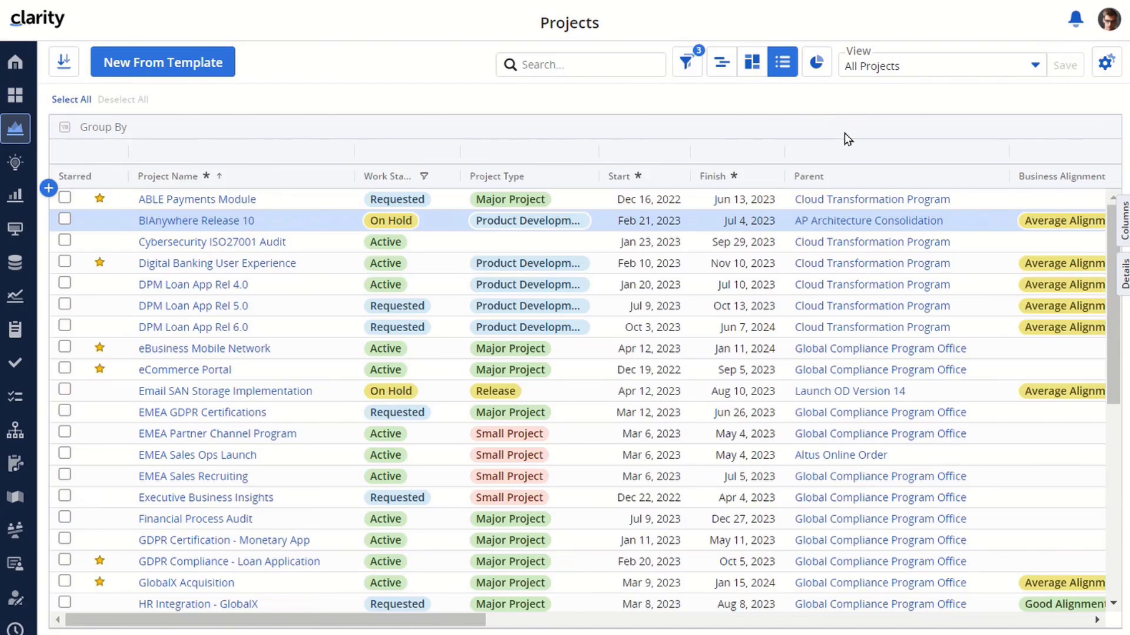
pyautogui.click(991, 223)
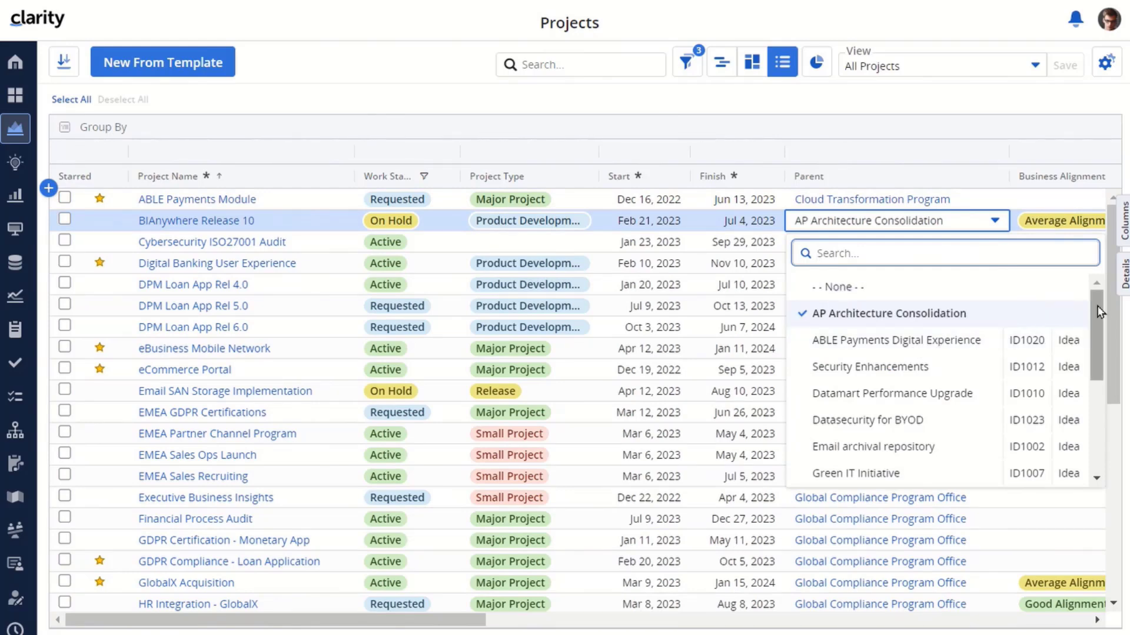
pyautogui.moveTo(1095, 302)
pyautogui.mouseDown()
pyautogui.moveTo(1094, 390)
pyautogui.moveTo(1096, 298)
pyautogui.mouseUp()
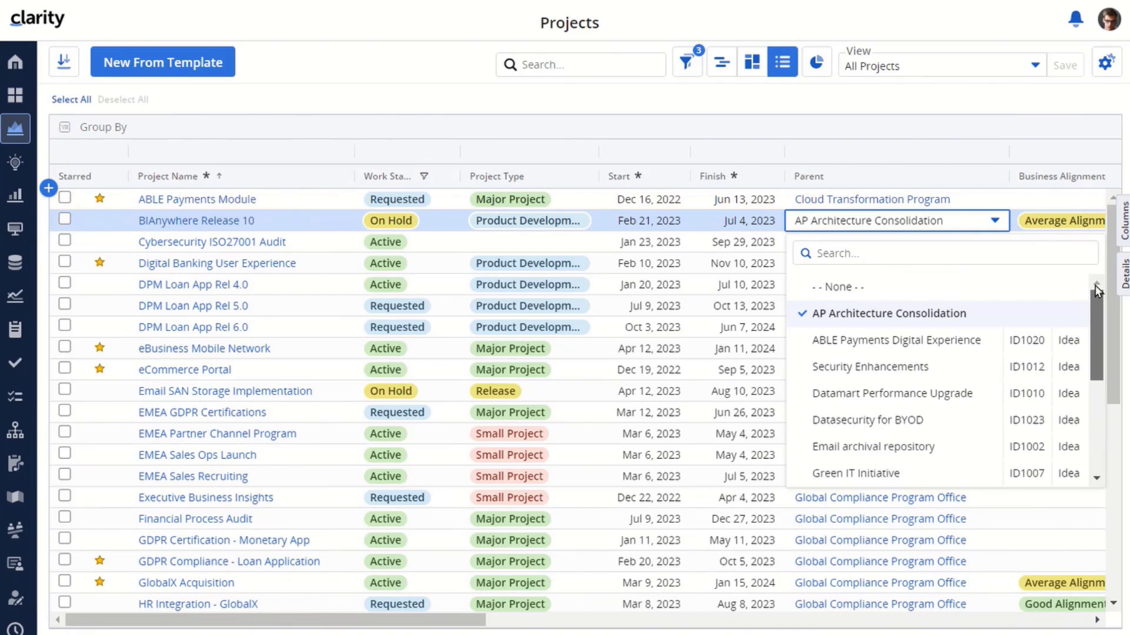
pyautogui.click(849, 393)
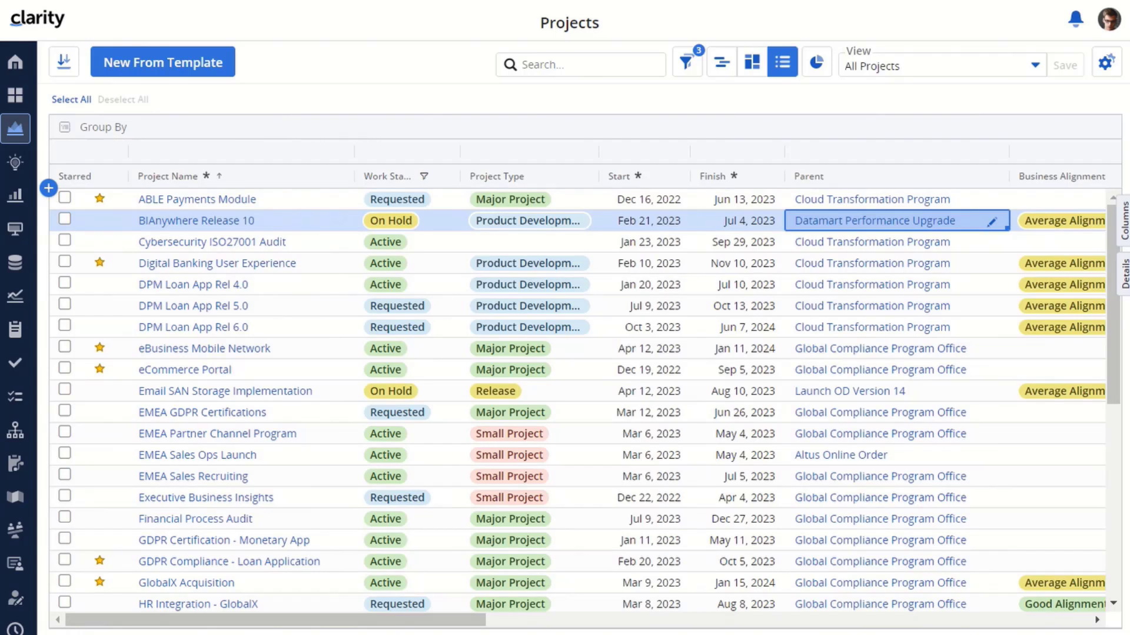
# - In the Ideas list, set the parent of ABLE Payments Digital Experience to the product Digital Banking Application
pyautogui.click(15, 165)
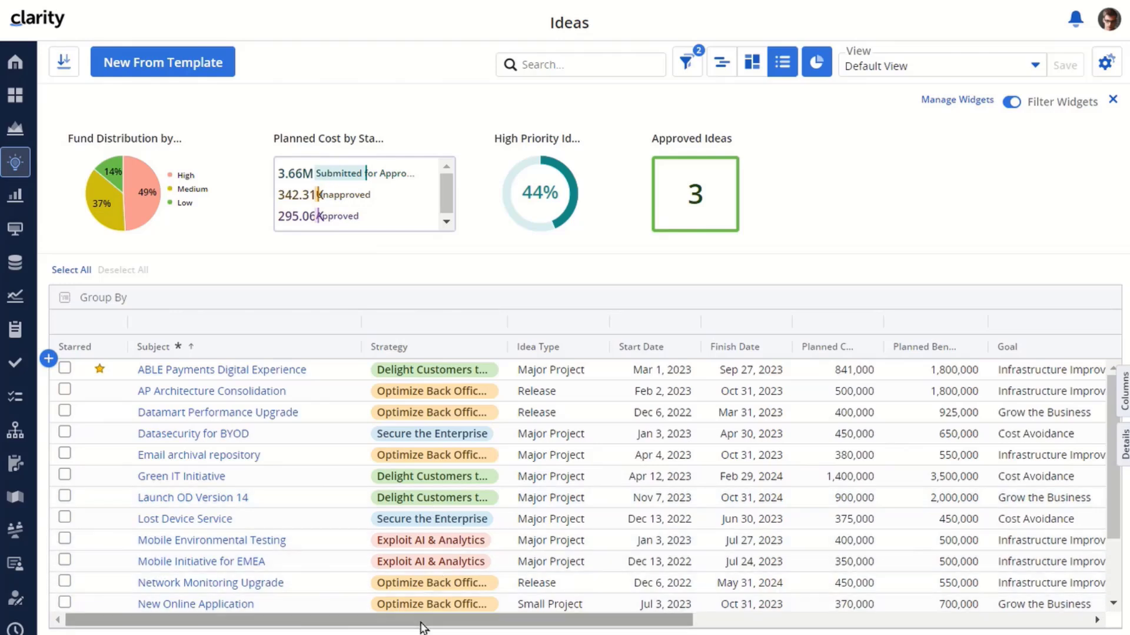
pyautogui.moveTo(564, 620); pyautogui.dragTo(965, 634)
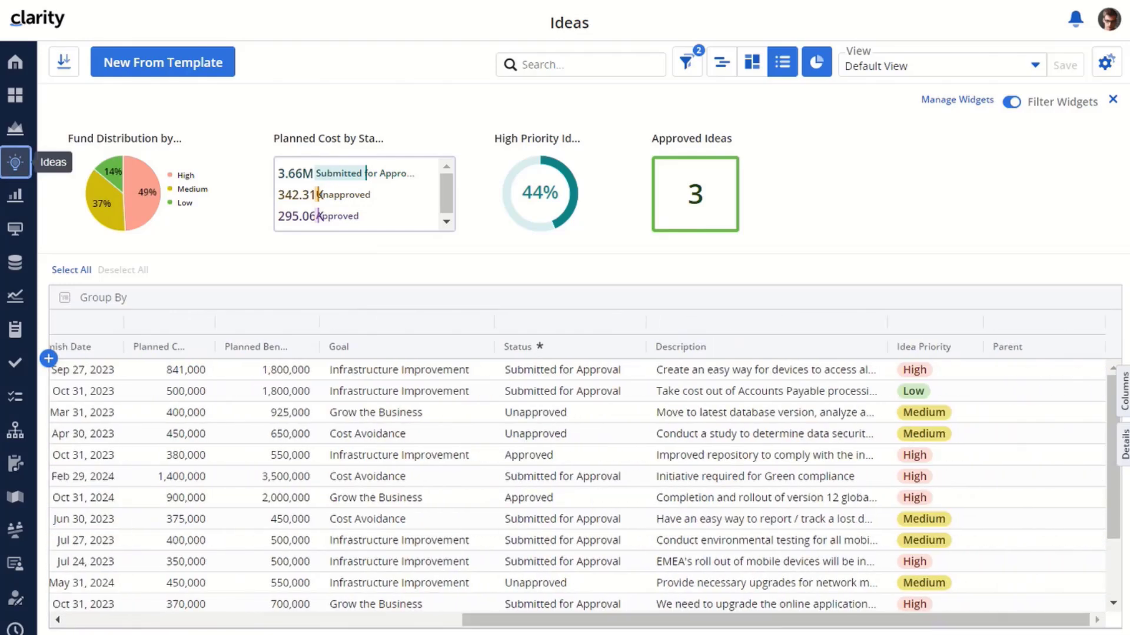
pyautogui.click(1049, 371)
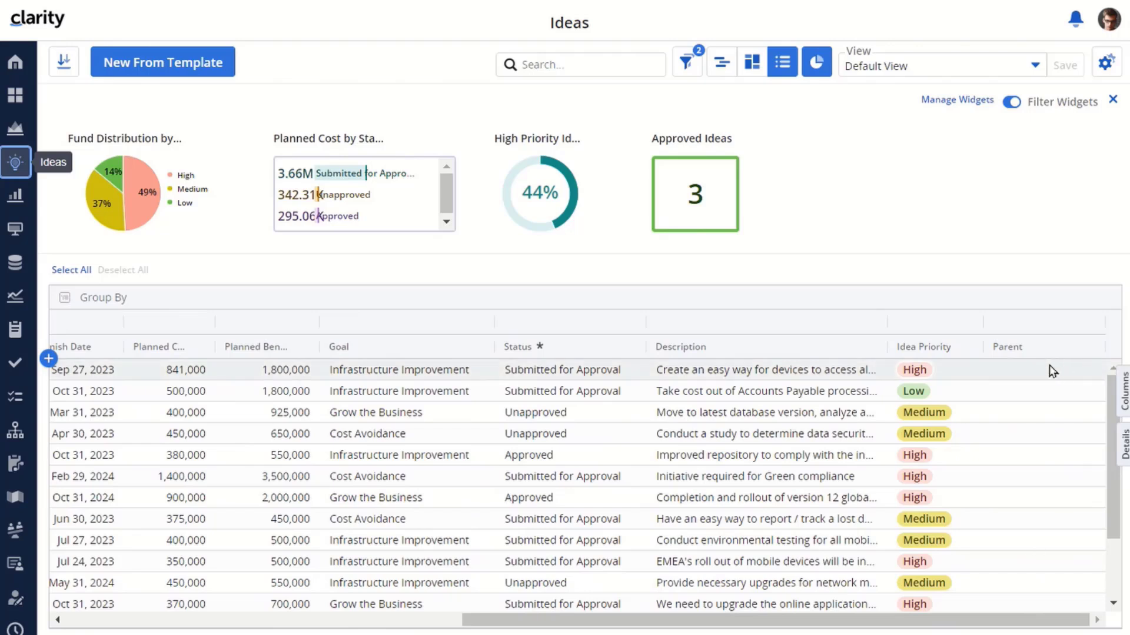
pyautogui.click(1037, 371)
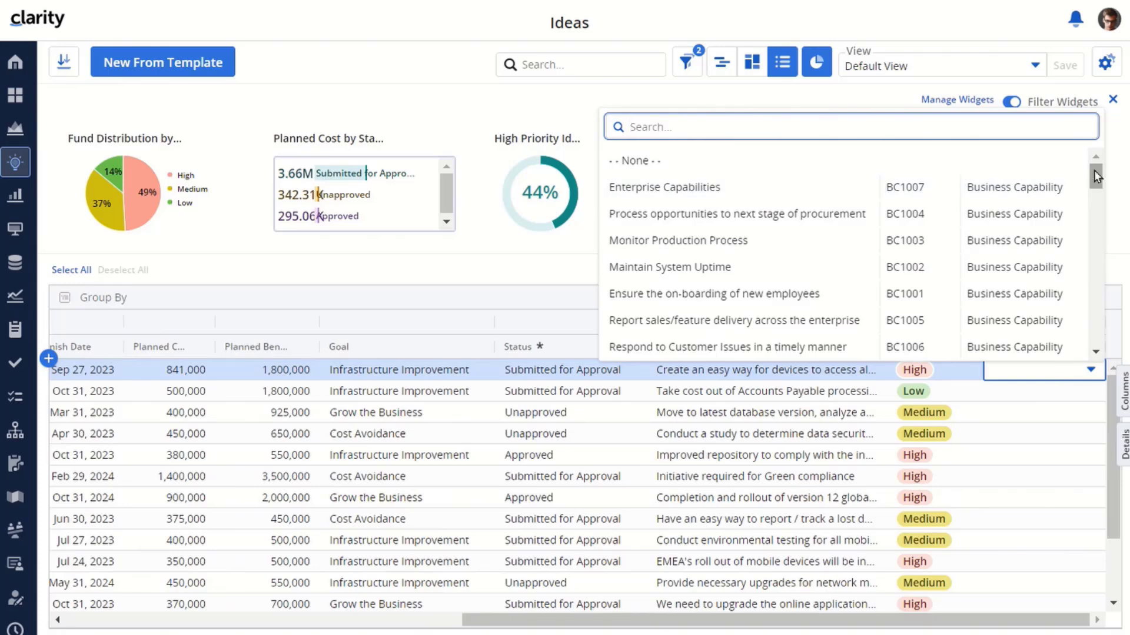
pyautogui.moveTo(1093, 170); pyautogui.dragTo(1095, 355)
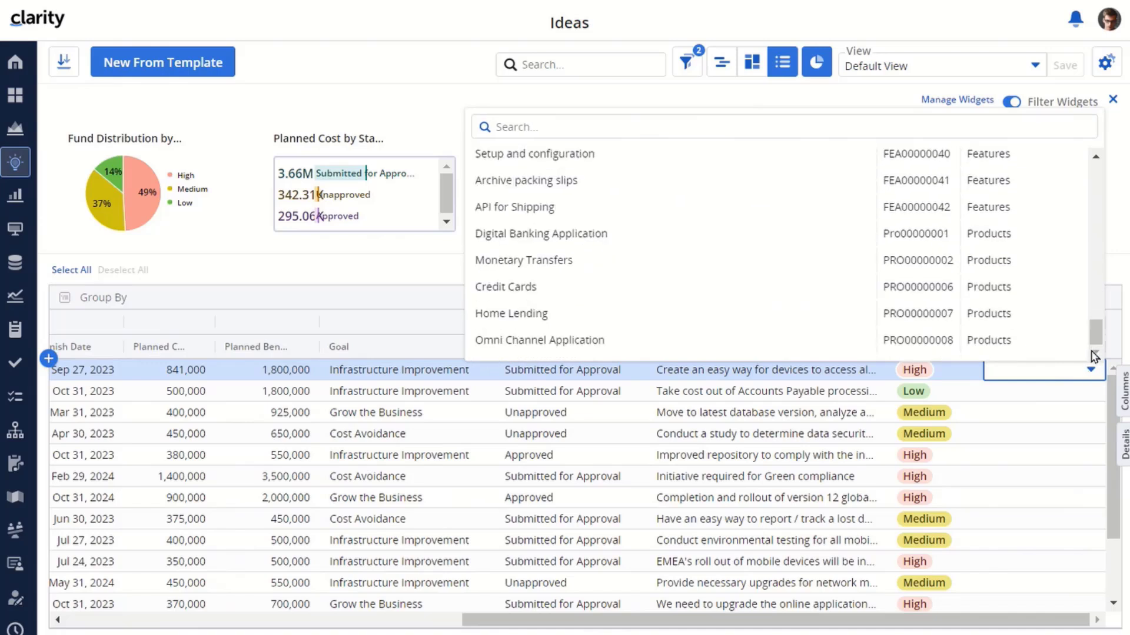
pyautogui.click(991, 233)
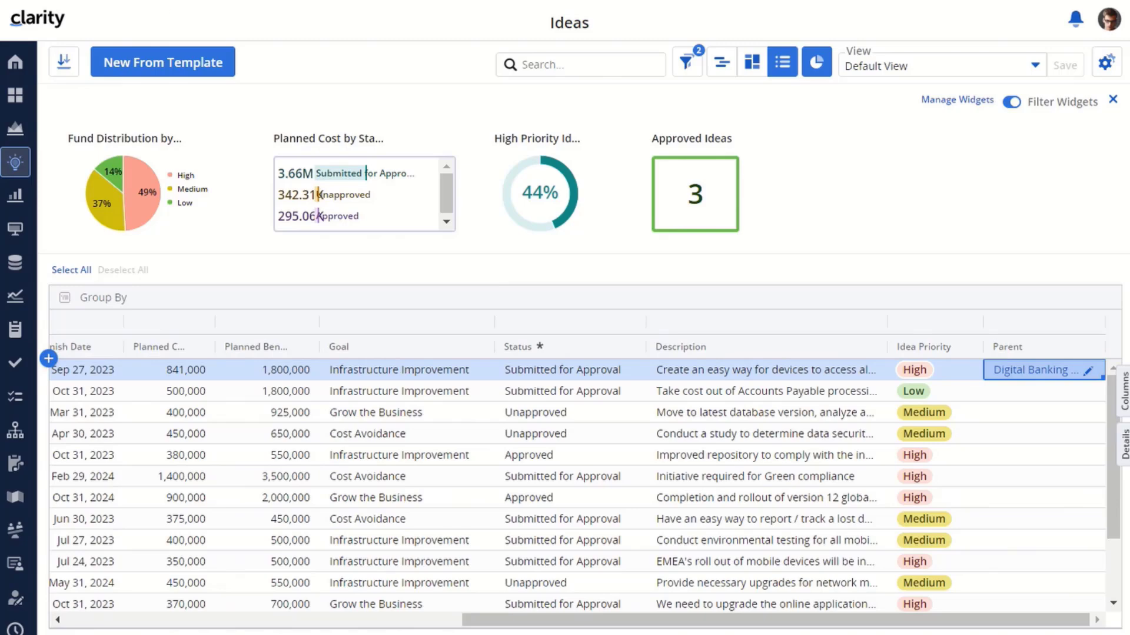
# - In the Platform Strategy hierarchy, review the available parent choices for the BIAnywhere Release 10 investment
pyautogui.click(16, 431)
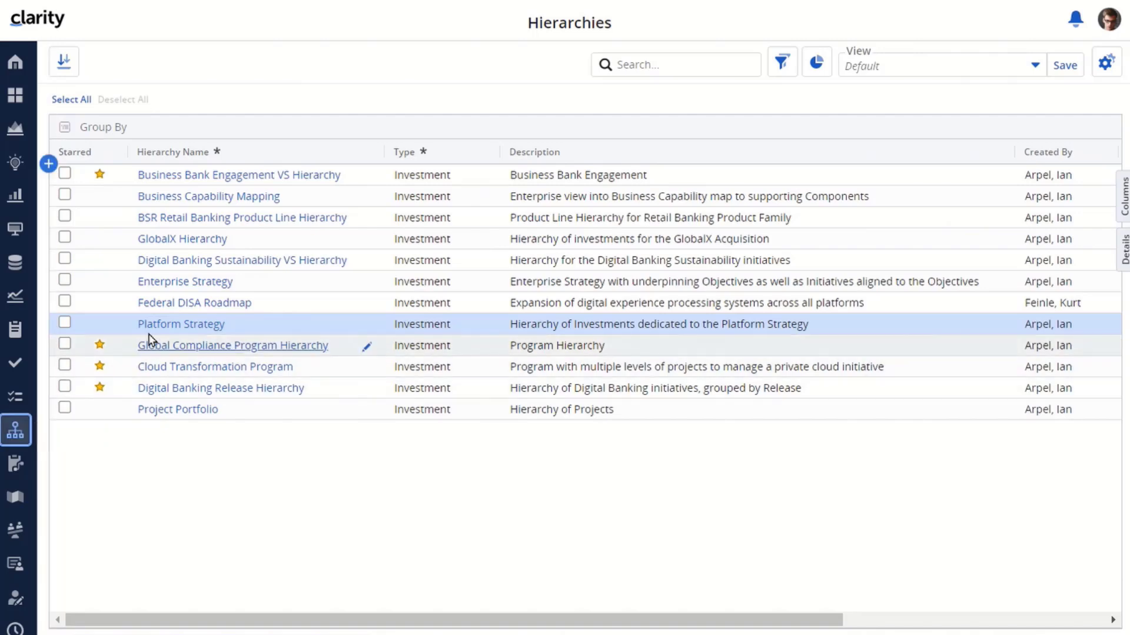
pyautogui.click(173, 324)
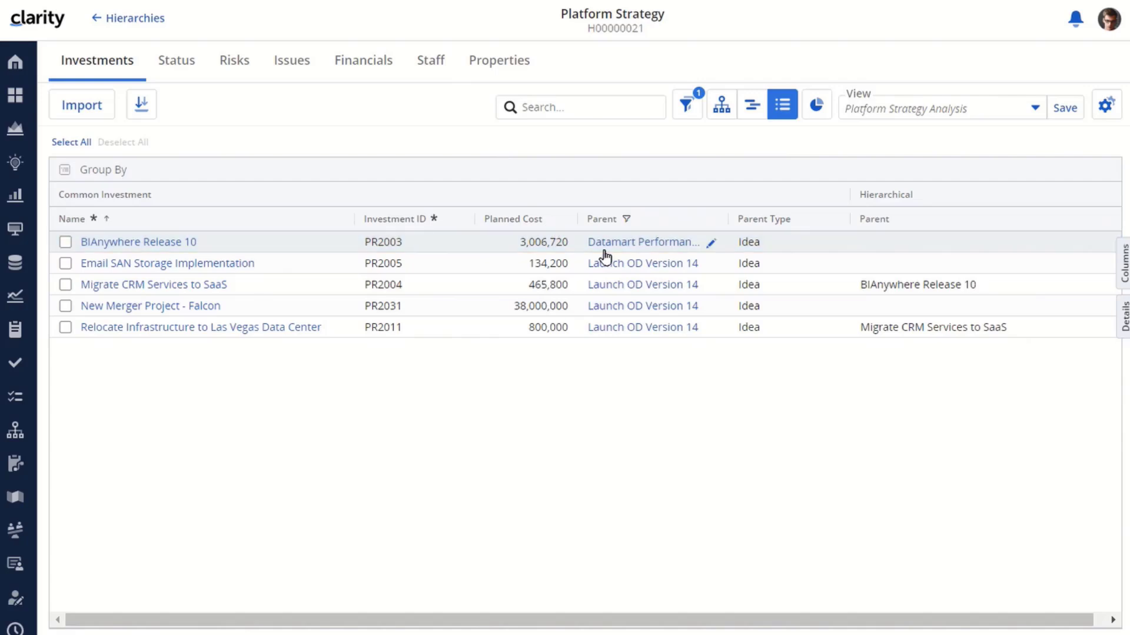
pyautogui.click(713, 245)
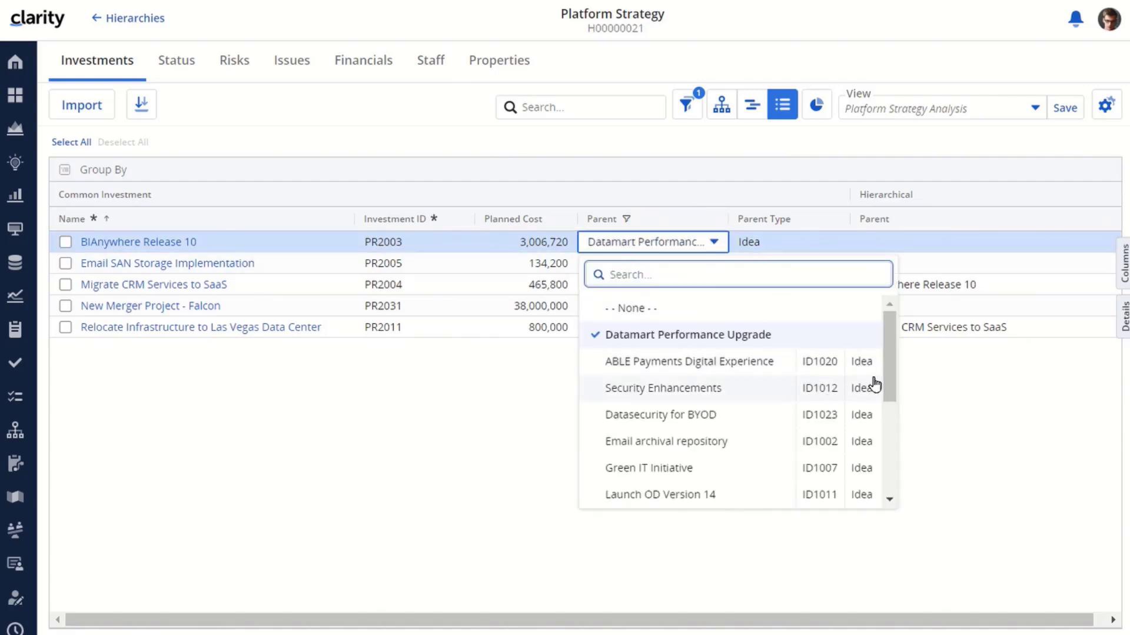
pyautogui.moveTo(888, 318); pyautogui.dragTo(888, 465)
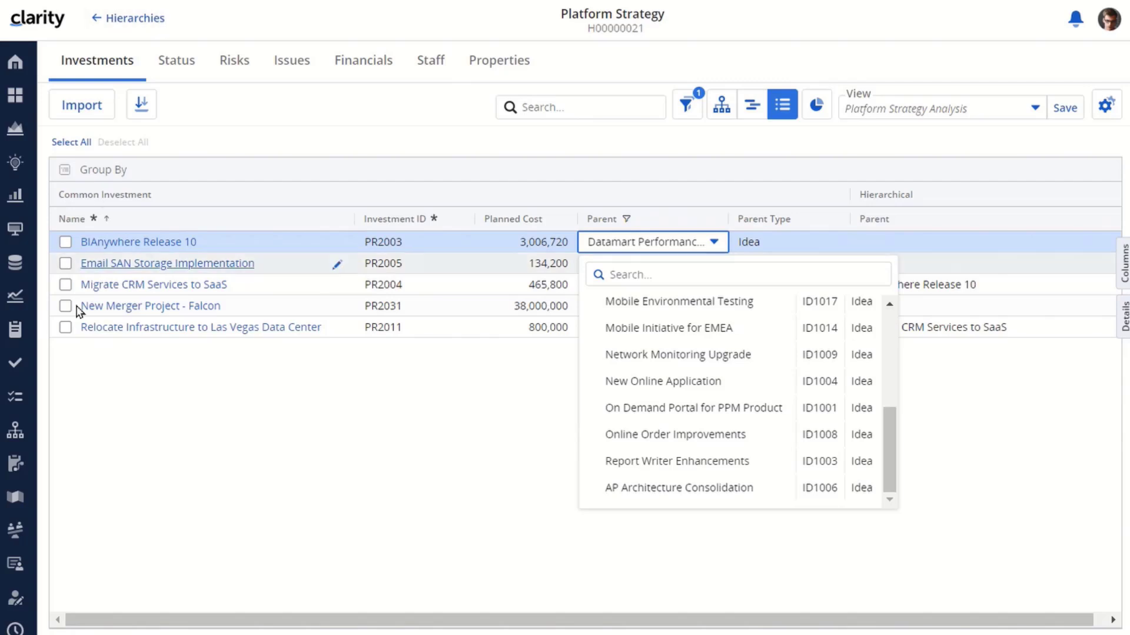
# - In the Platform Strategic Roadmap, set the parent of the BIAnywhere Release 10 item to the idea Report Writer Enhancements
pyautogui.click(16, 497)
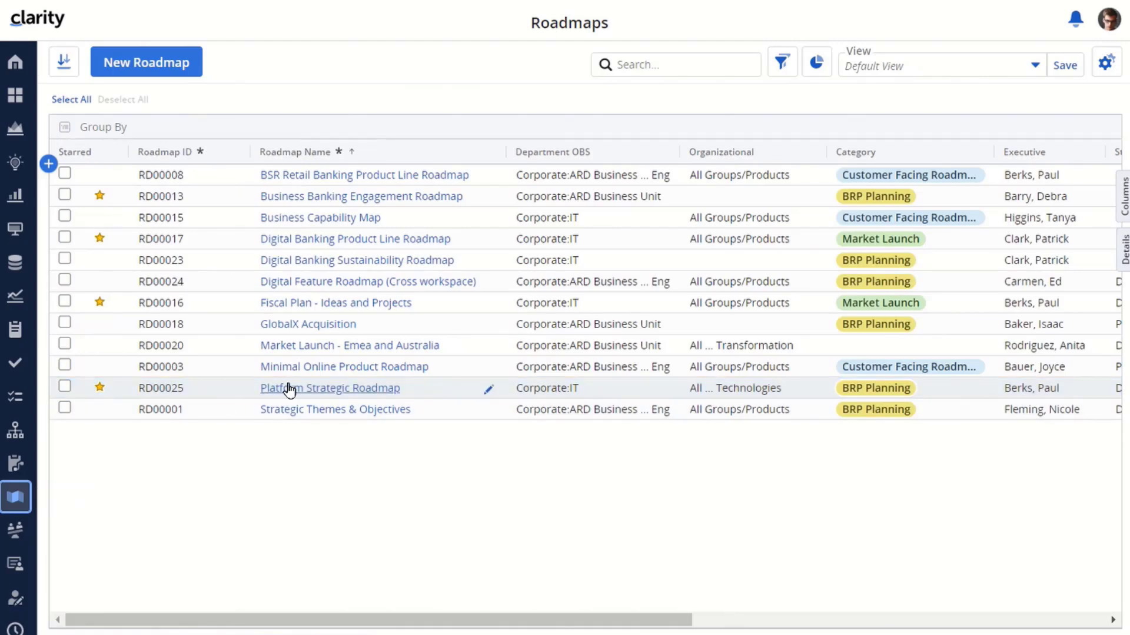
pyautogui.click(288, 389)
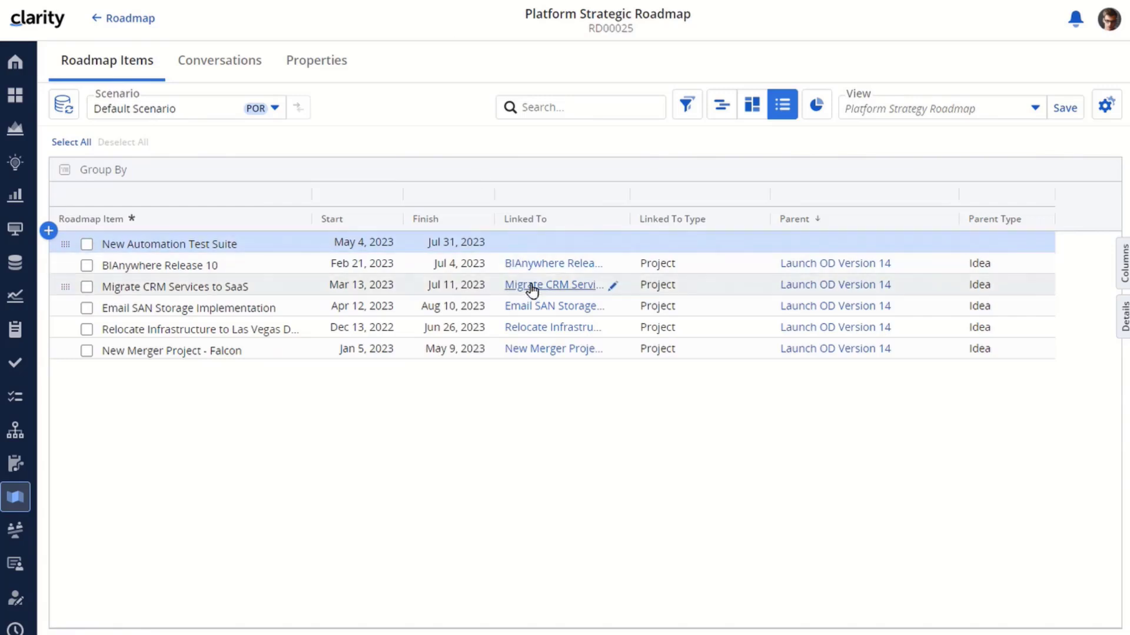
pyautogui.click(547, 246)
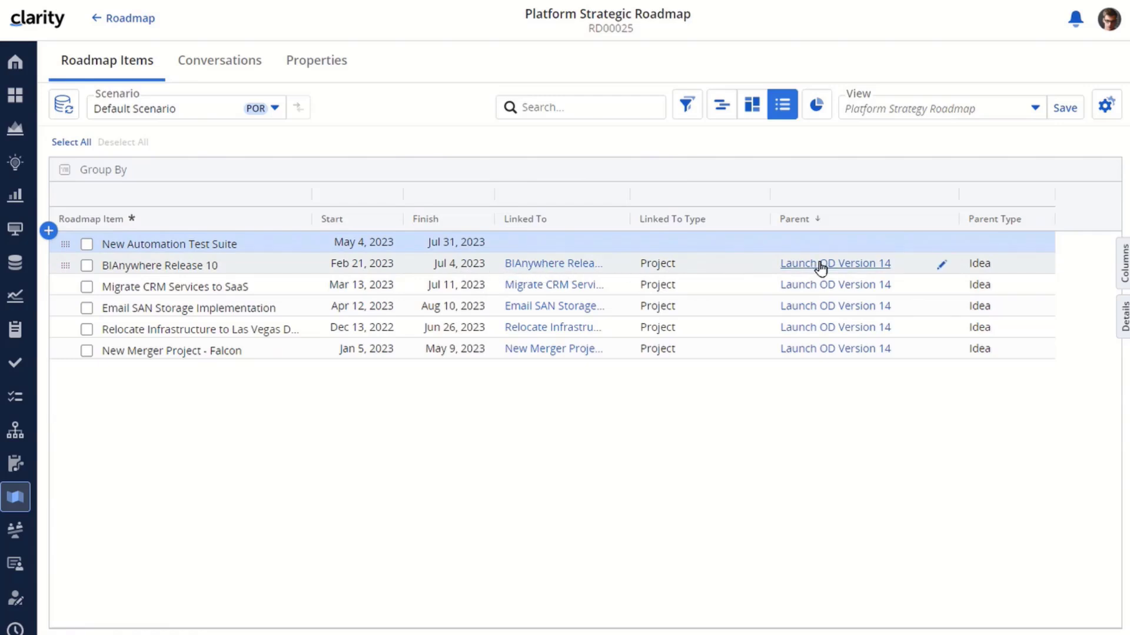
pyautogui.click(942, 266)
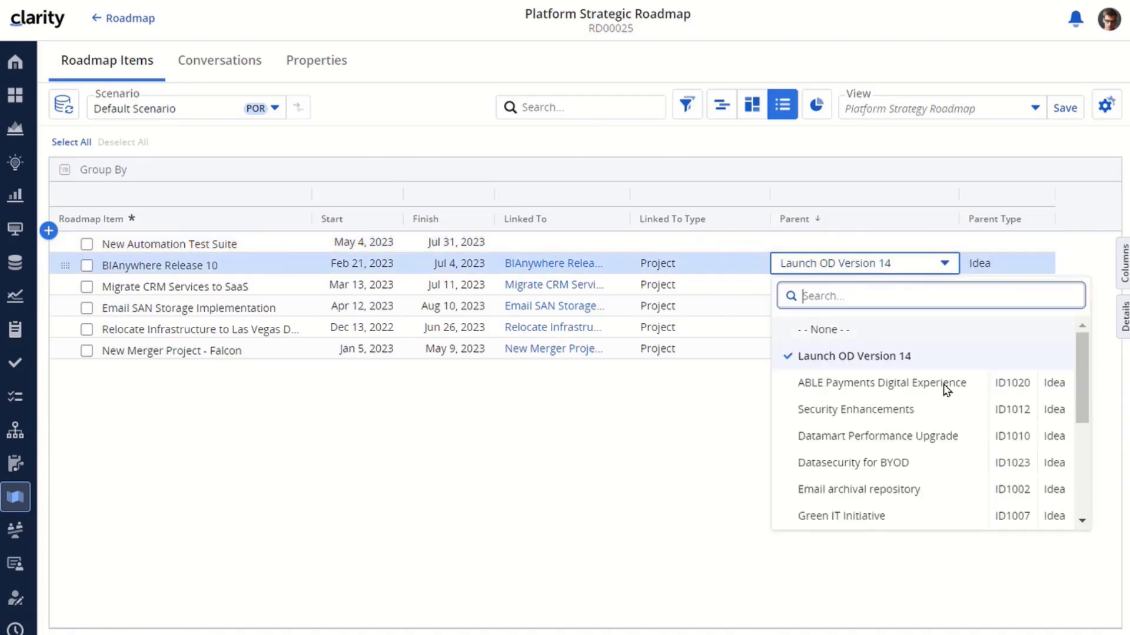
pyautogui.moveTo(1081, 341); pyautogui.dragTo(1082, 475)
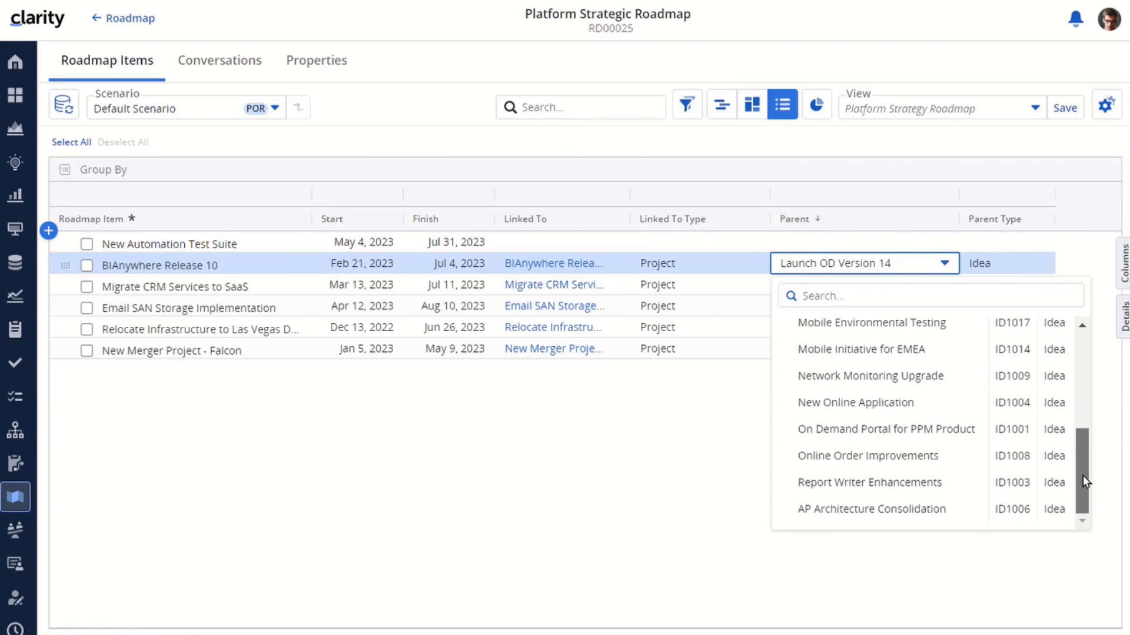
pyautogui.click(867, 484)
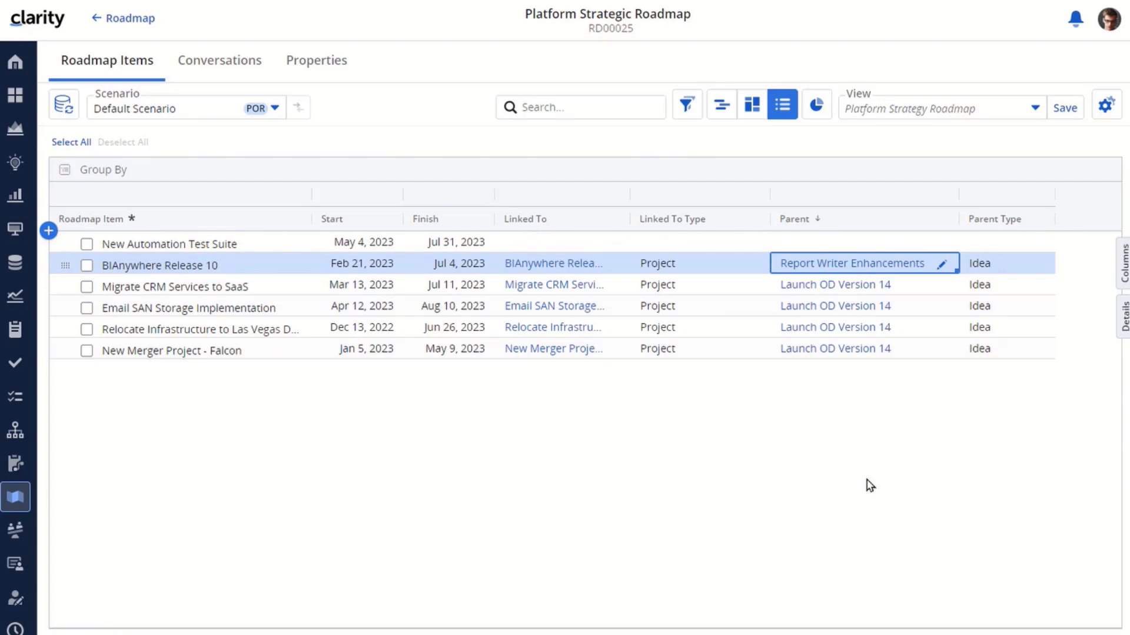
# - Set the parent of the unlinked roadmap item New Automation Test Suite to the project Product Launch
pyautogui.click(831, 241)
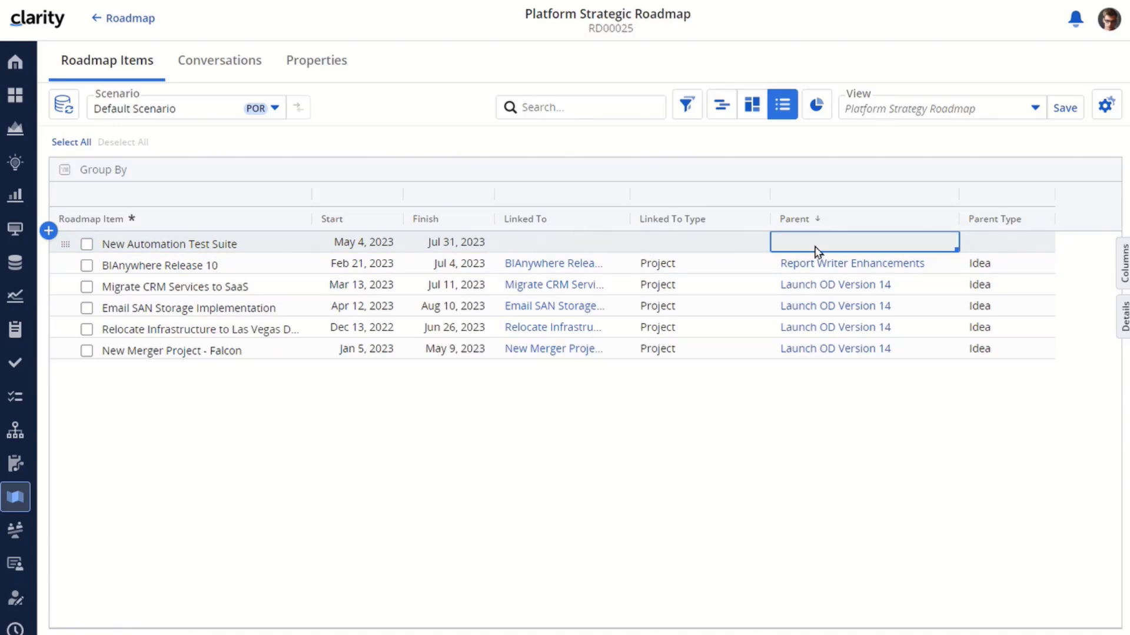
pyautogui.click(882, 244)
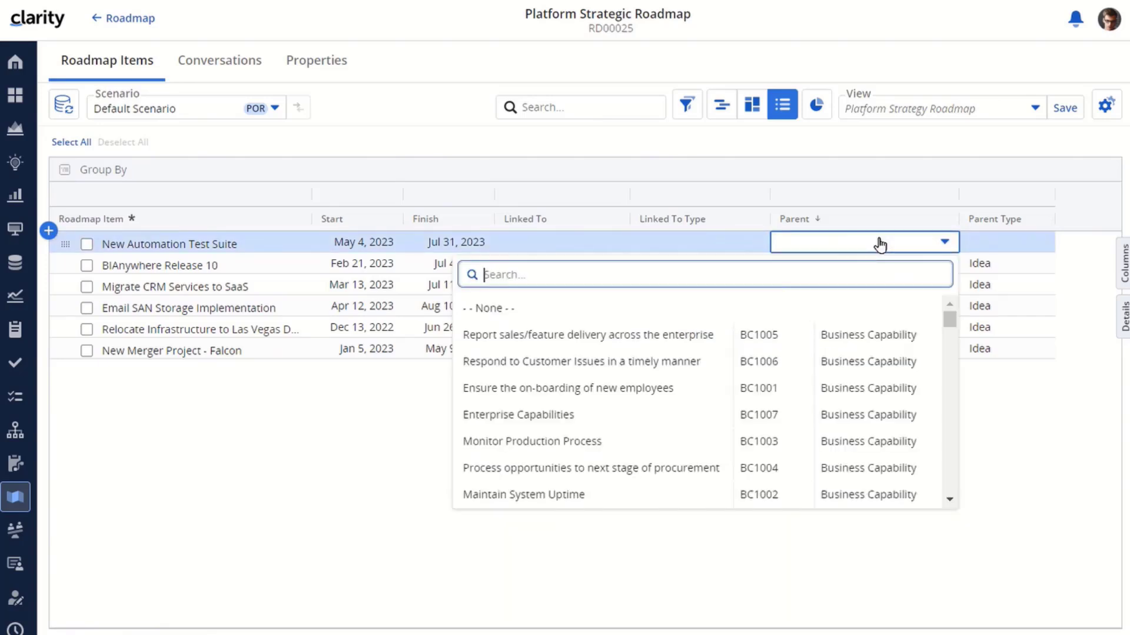
pyautogui.moveTo(949, 321); pyautogui.dragTo(954, 437)
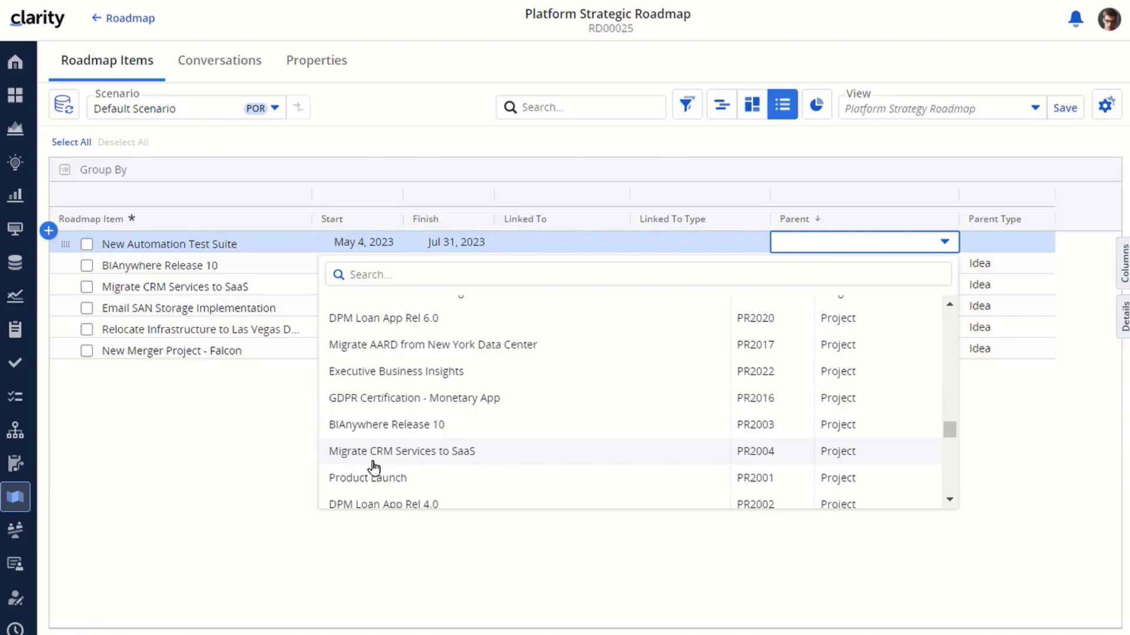
pyautogui.click(356, 476)
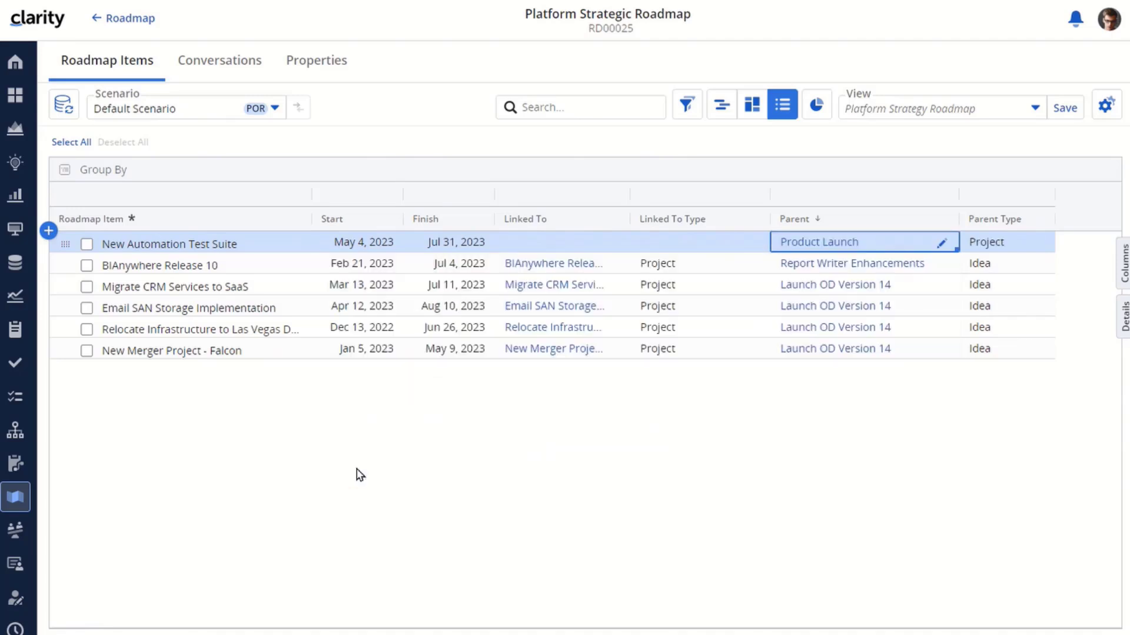